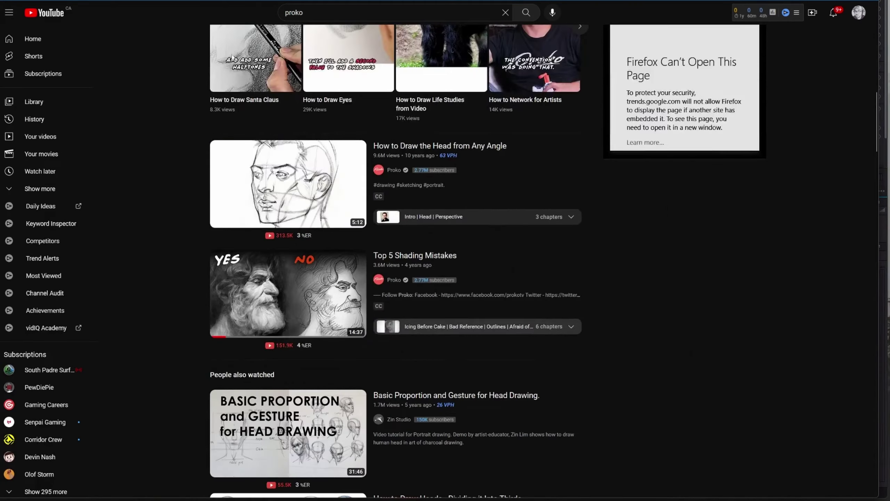
scroll(231, 56, down, 1)
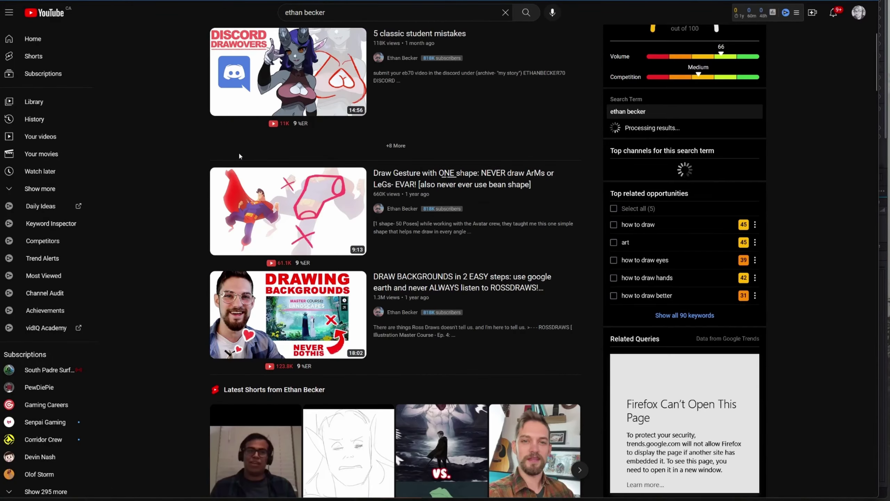
scroll(239, 152, down, 3)
scroll(239, 152, down, 2)
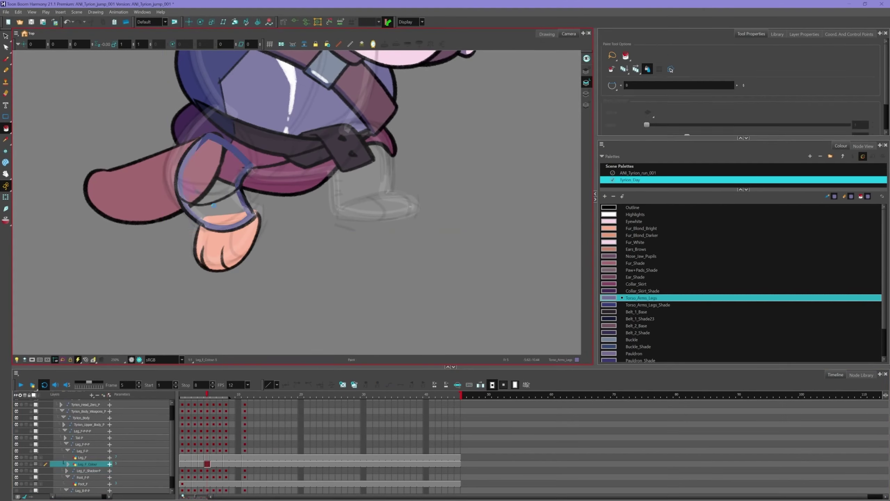
Step: Step the run animation forward a frame and select the dog's nose drawing in the Camera view
key(period)
key(alt+slash)
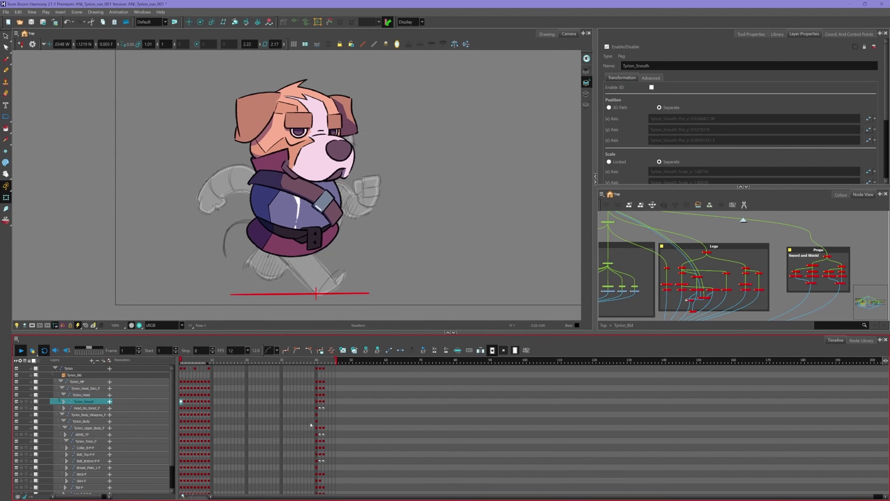
click(339, 148)
Step: Move and extend the layer selection across Nose-P through Snout_B-P to inspect the snout layers
key(slash)
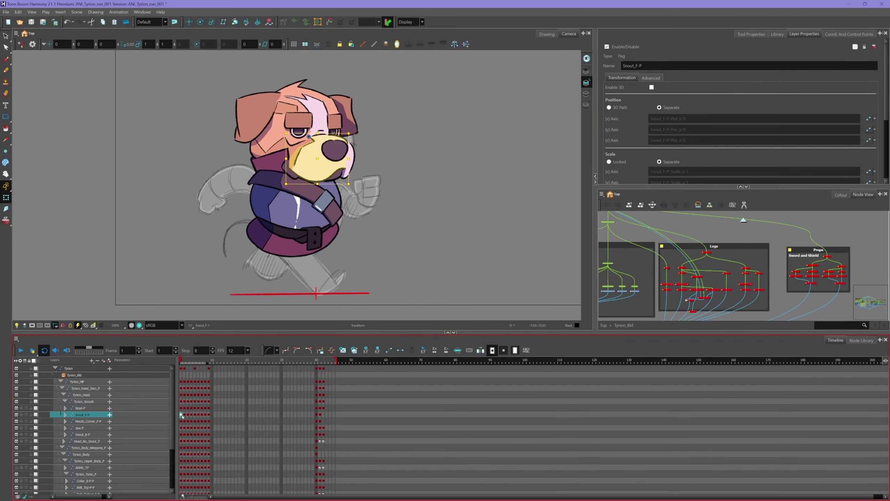
key(b)
key(shift+b)
key(shift+slash)
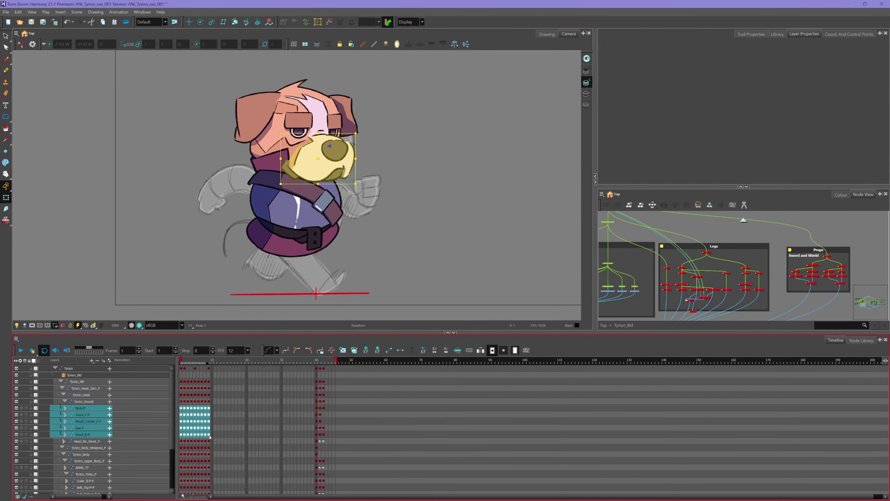
key(shift+b)
scroll(359, 137, up, 2)
key(shift+slash)
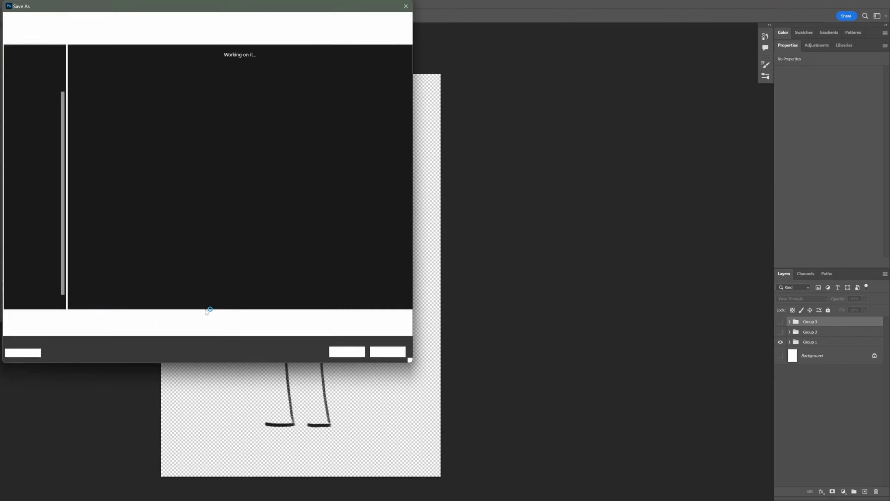
Step: Point Save As at the Desktop, select Group 2, and close the save dialog without saving
click(48, 118)
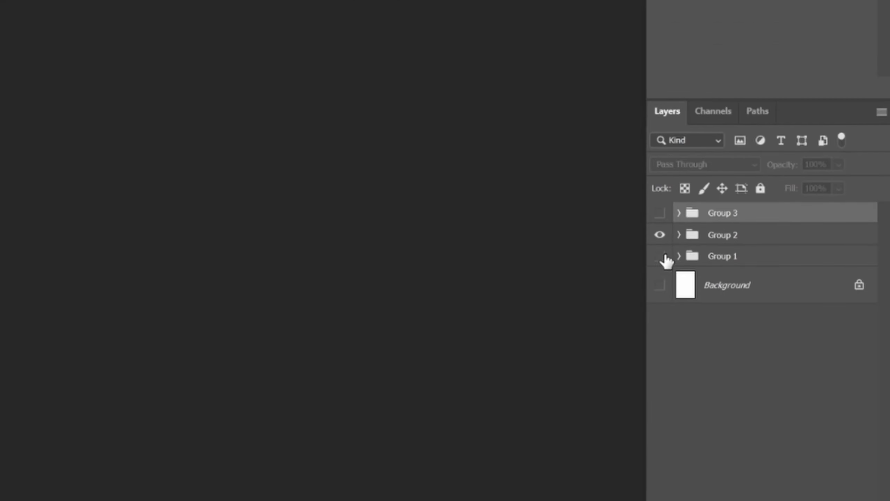
click(731, 241)
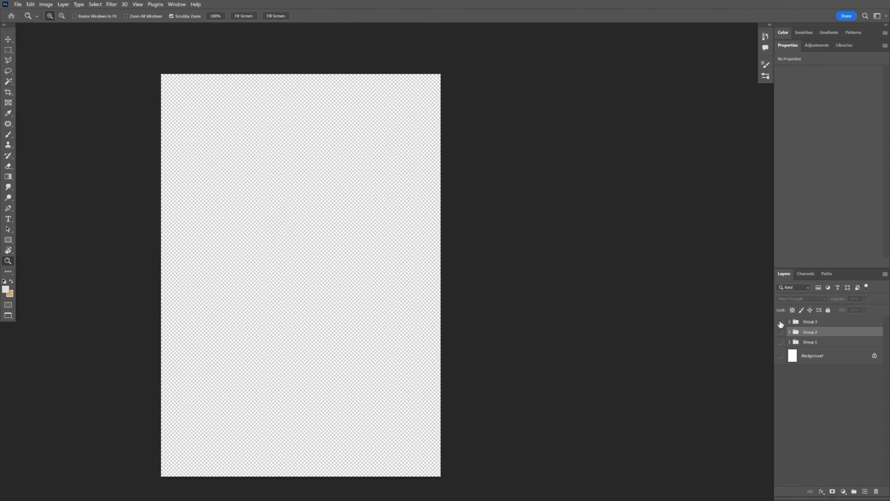
key(ctrl+shift+s)
key(Return)
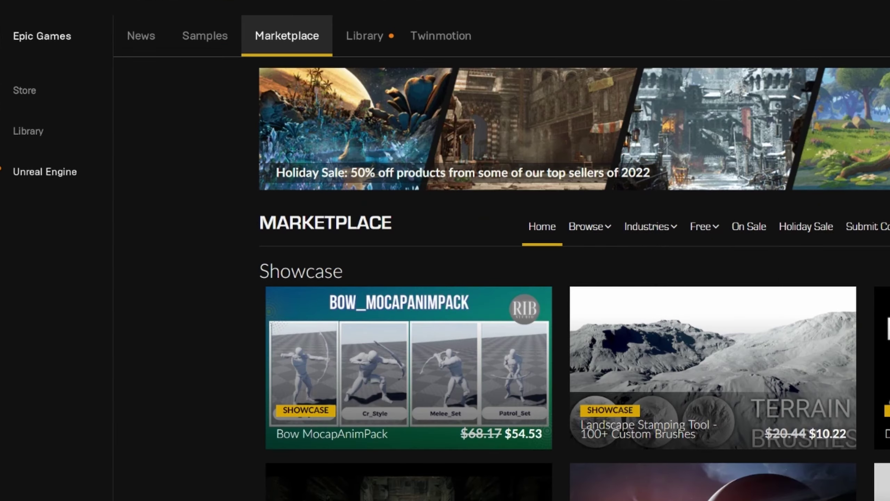
text(Paper)
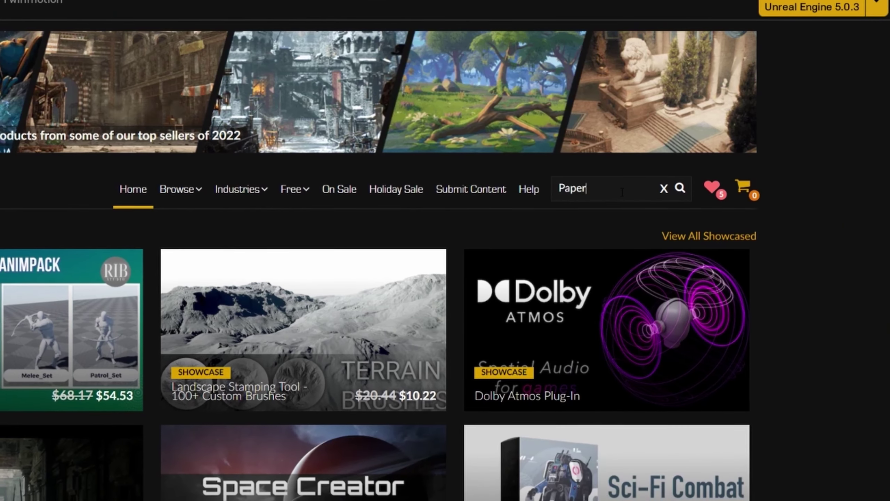
text(ZD)
Step: Run the Marketplace search for PaperZD
key(Return)
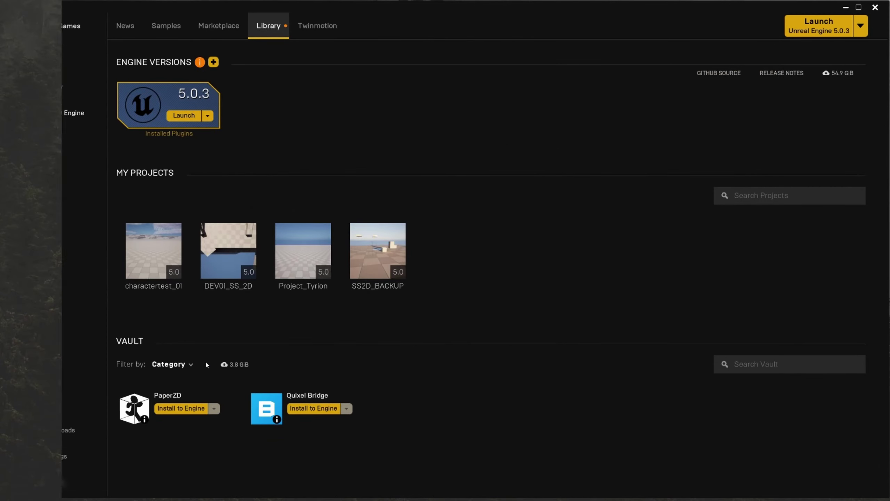
text(_01)
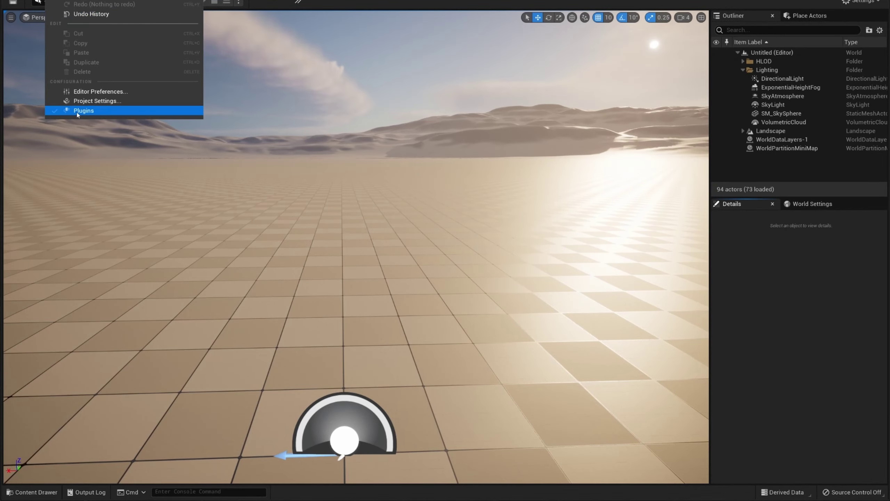
Step: Check the engine plugins for PaperZD and add a Blueprints folder to Content
click(76, 111)
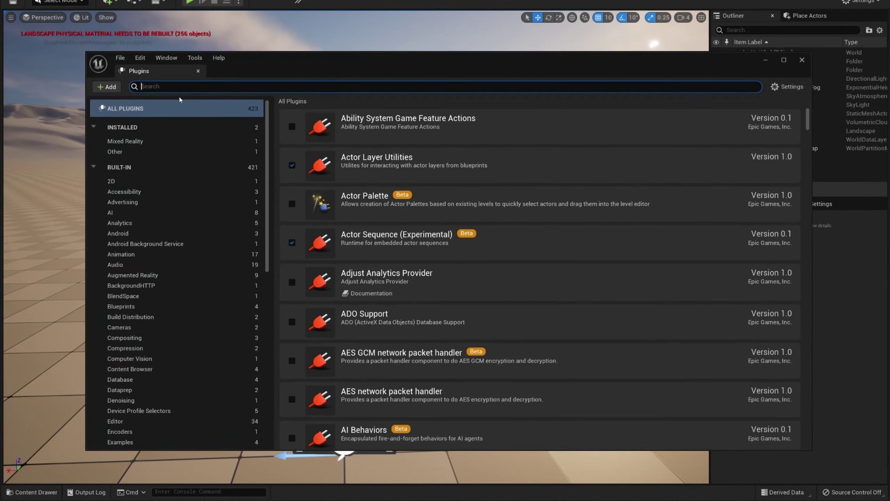
text(PaperZd)
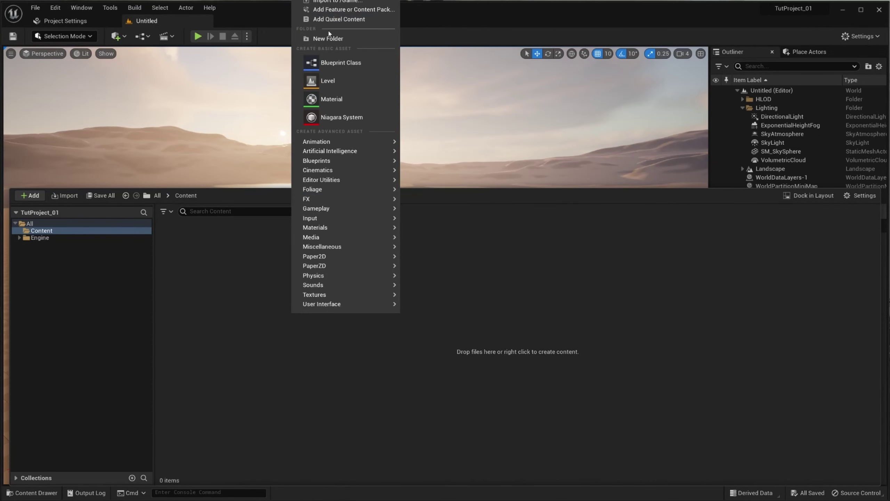
click(329, 38)
text(nts)
key(Return)
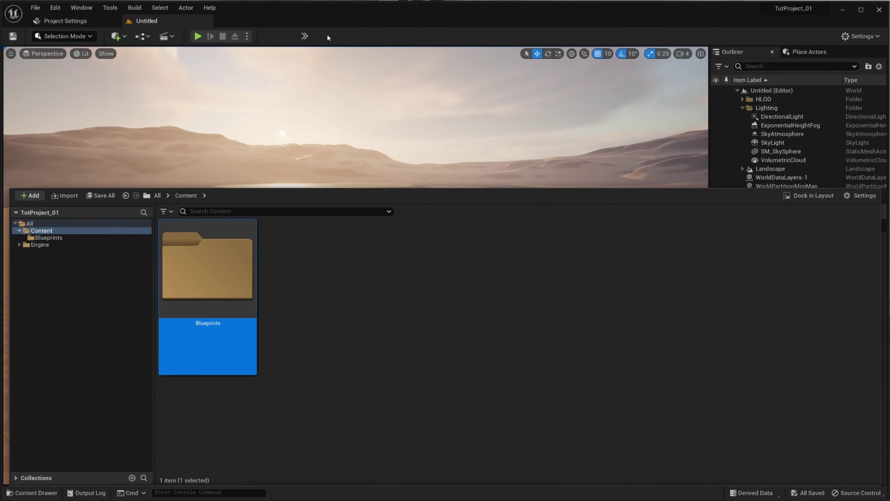
Step: Add an AnimationFiles folder and enter the Blueprints folder ready to create assets
right_click(311, 261)
click(341, 11)
text(Animation)
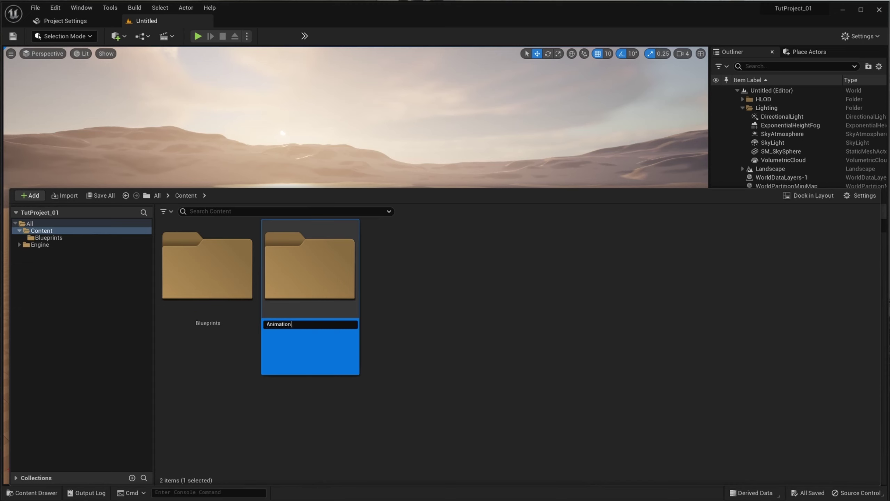
text(Files)
key(Return)
click(328, 418)
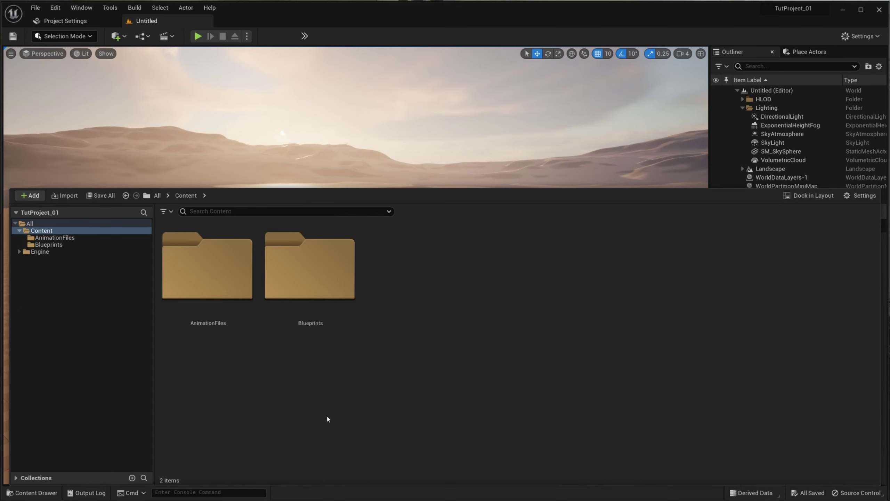
double_click(313, 292)
right_click(313, 290)
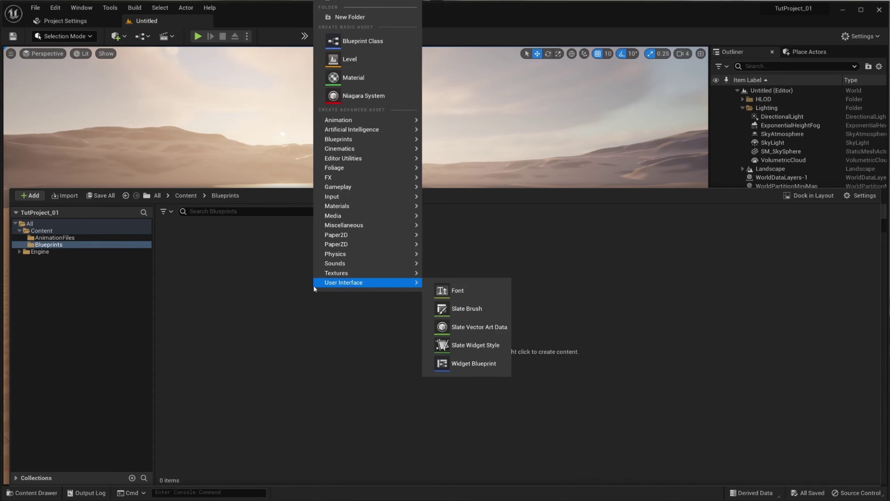
Step: Create a PaperZD character blueprint and a game mode blueprint named BP_GameModeMain
click(359, 42)
text(PaperZD)
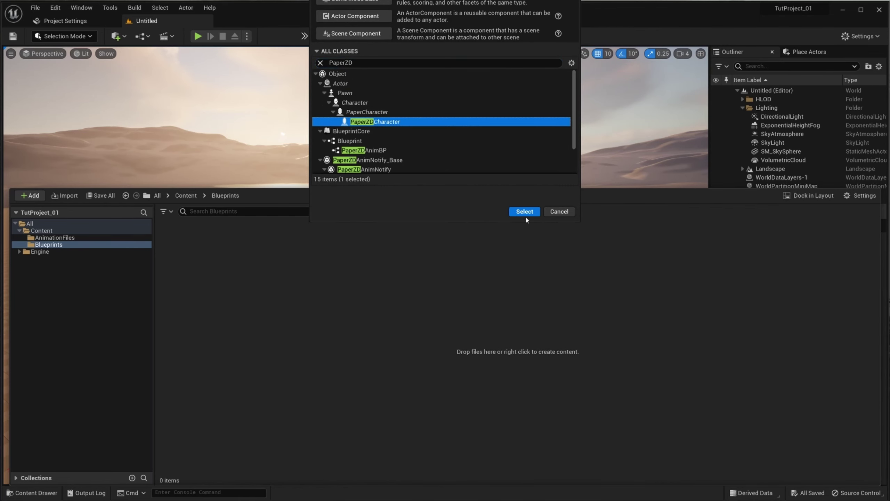
click(526, 218)
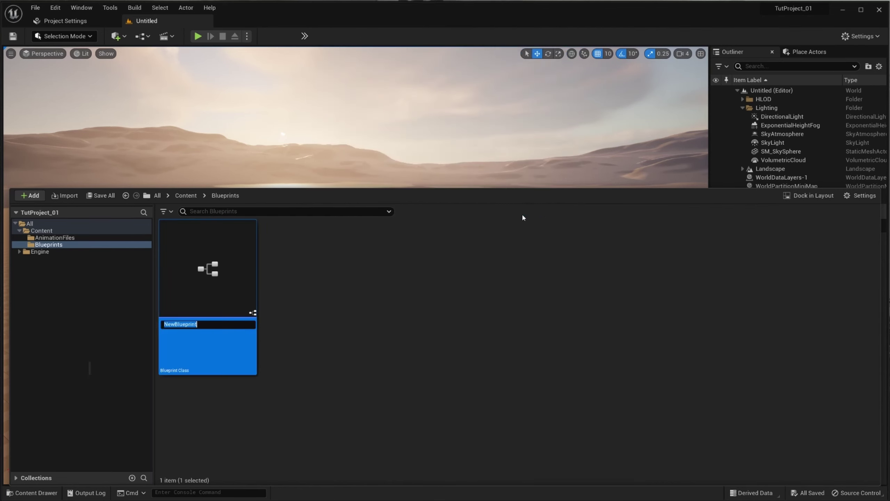
text(BP_PlayerController)
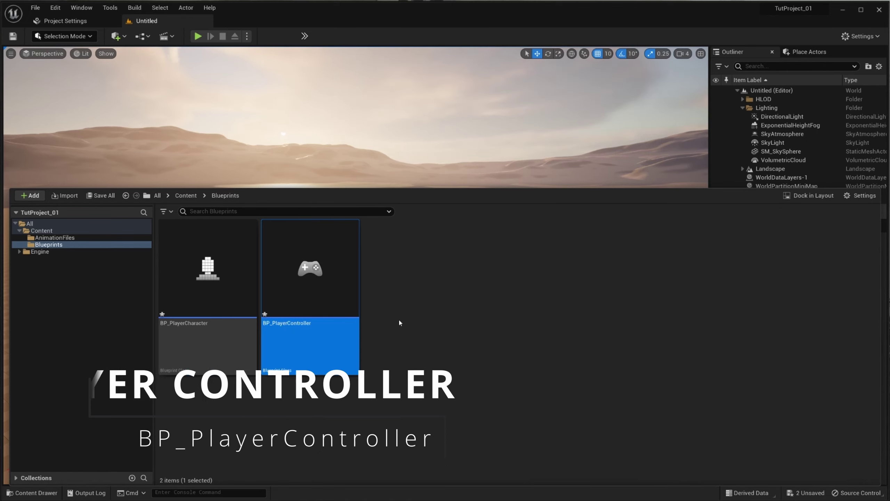
right_click(398, 322)
click(453, 46)
click(348, 8)
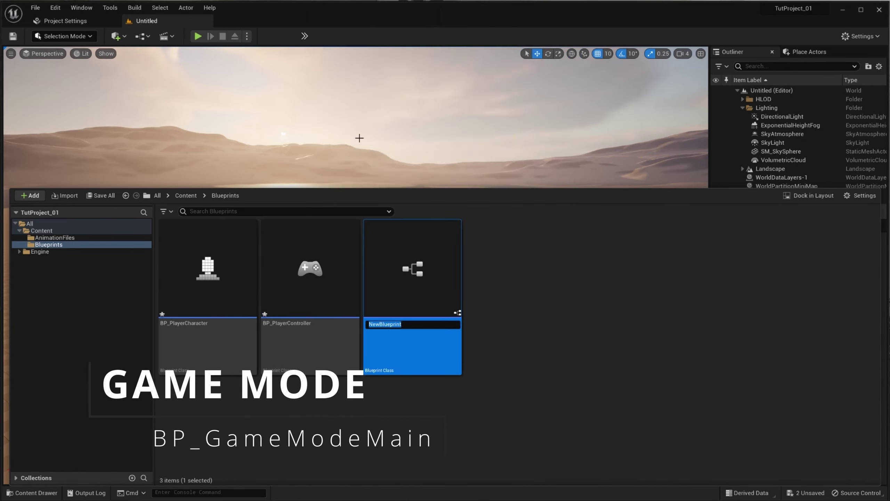
text(BP_GameModeMain)
key(Return)
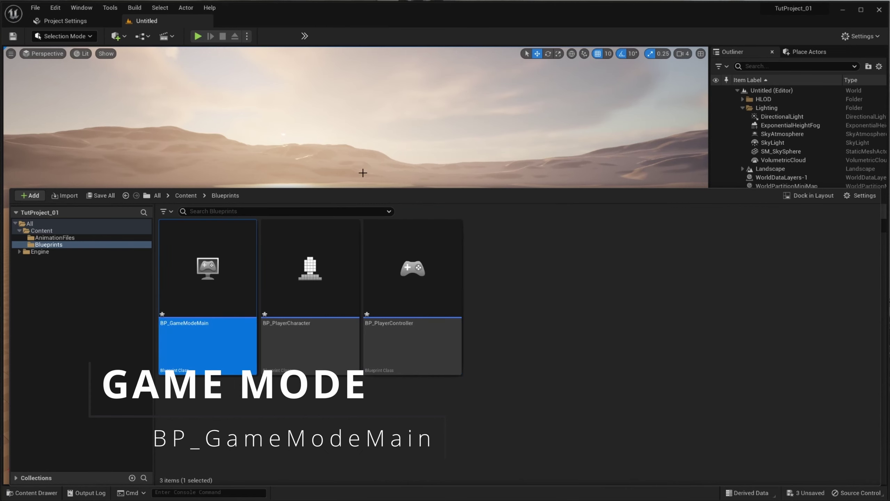
Step: Create a PaperZD animation source named BP_PlayerAnimSource
right_click(546, 336)
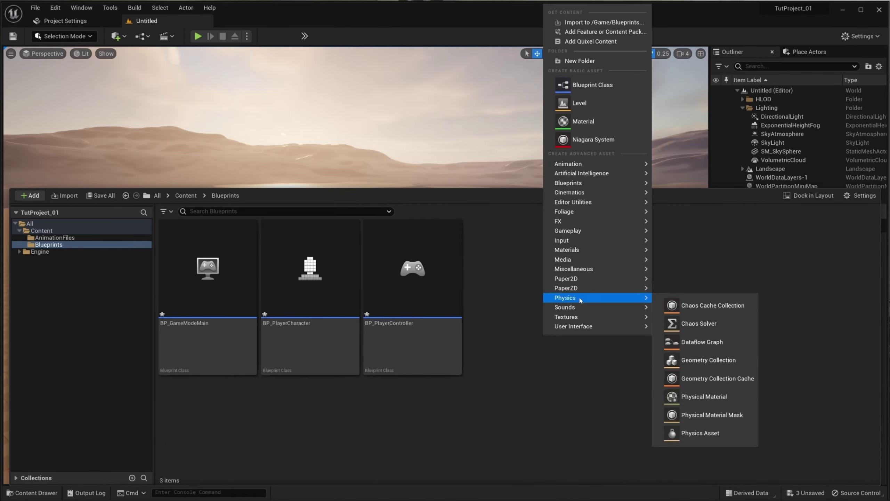
click(679, 308)
text(BP_PlayerAnimSour)
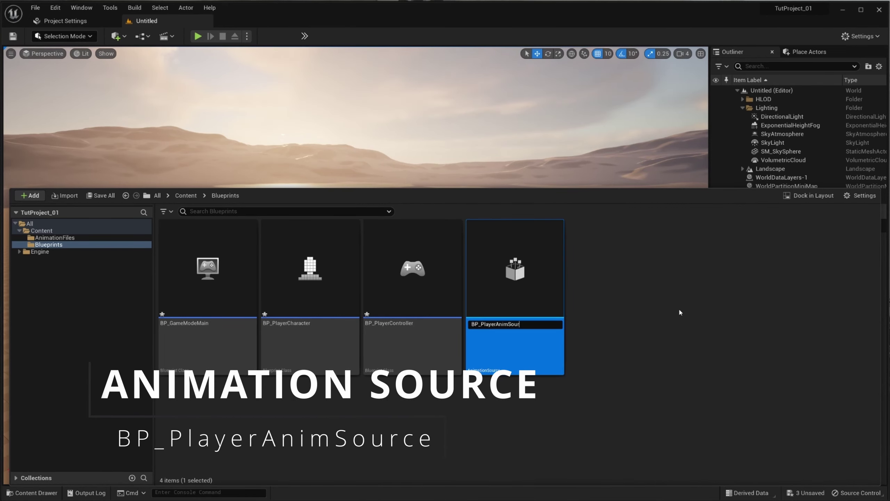
text(ce)
key(Return)
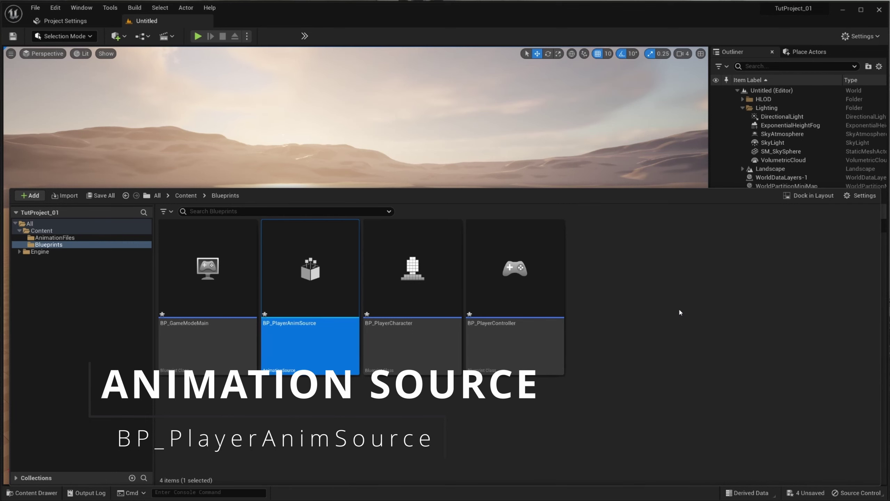
Step: Create a PaperZD AnimBP named BP_PlayerAnimation based on BP_PlayerAnimSource
right_click(679, 312)
click(787, 292)
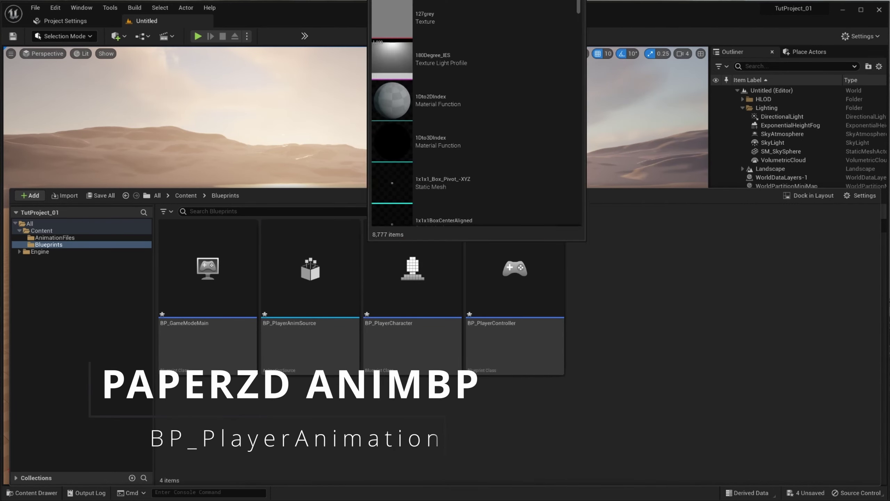
text(BP_)
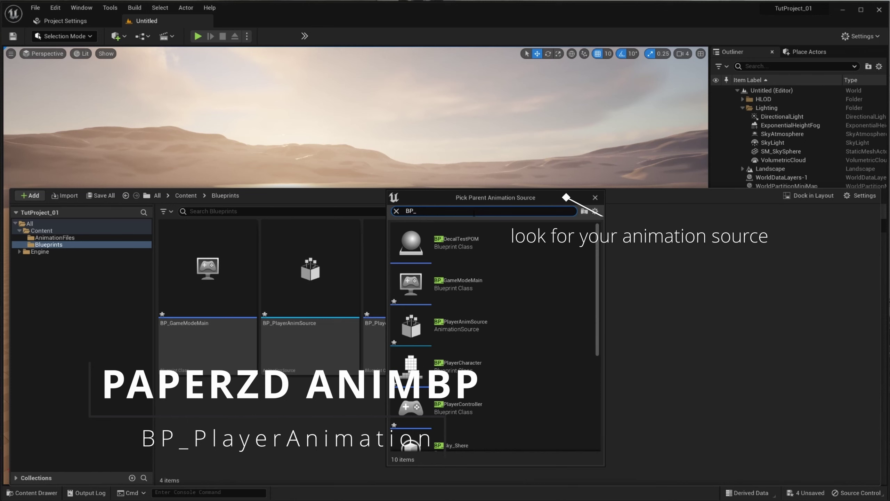
text(Player)
click(452, 244)
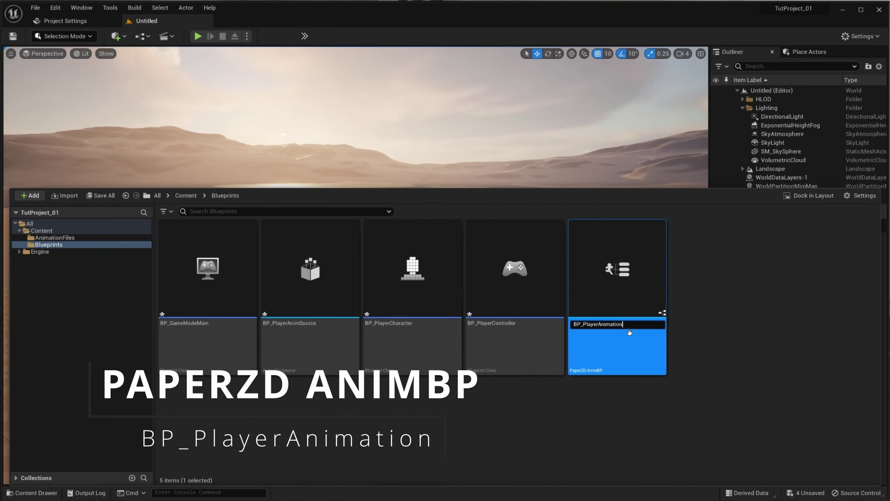
key(Return)
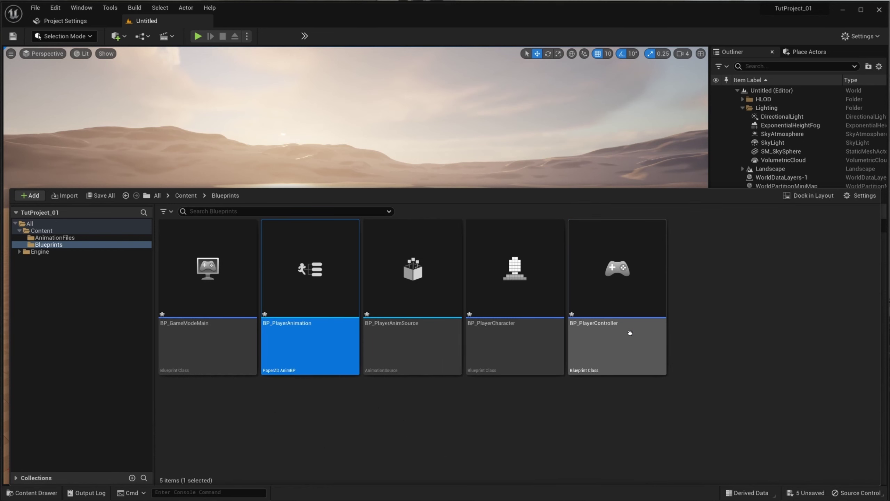
Step: Import the Idle, Contact and Passing PNG drawings into the AnimationFiles folder
click(54, 237)
right_click(311, 339)
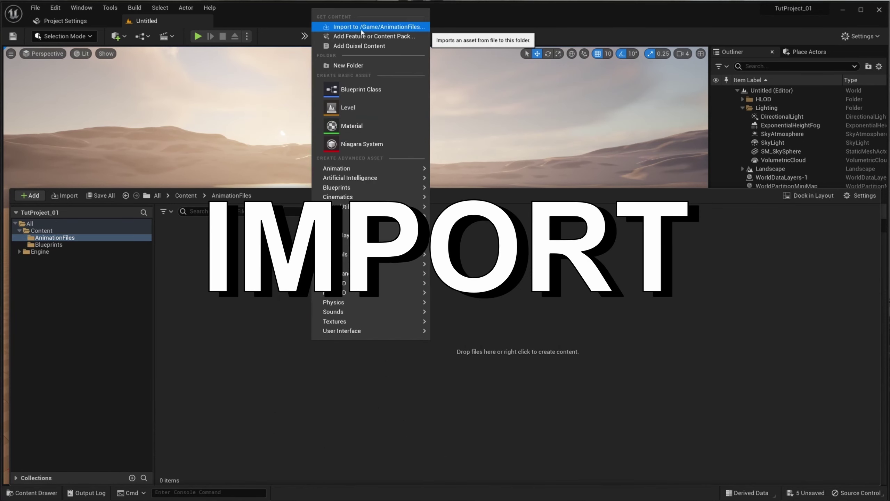
click(361, 27)
key(ctrl+a)
click(374, 376)
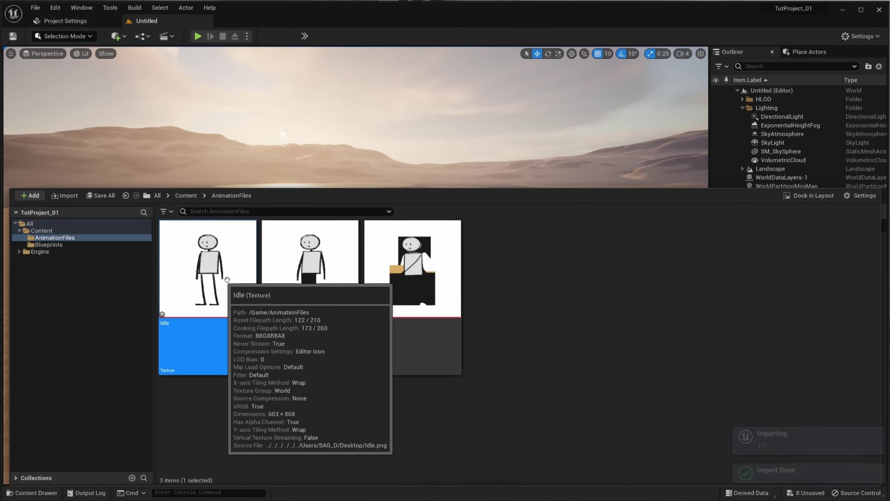
Step: Create sprites from the three textures and an FB_Idle flipbook from Idle_Sprite
shift+click(432, 275)
right_click(432, 275)
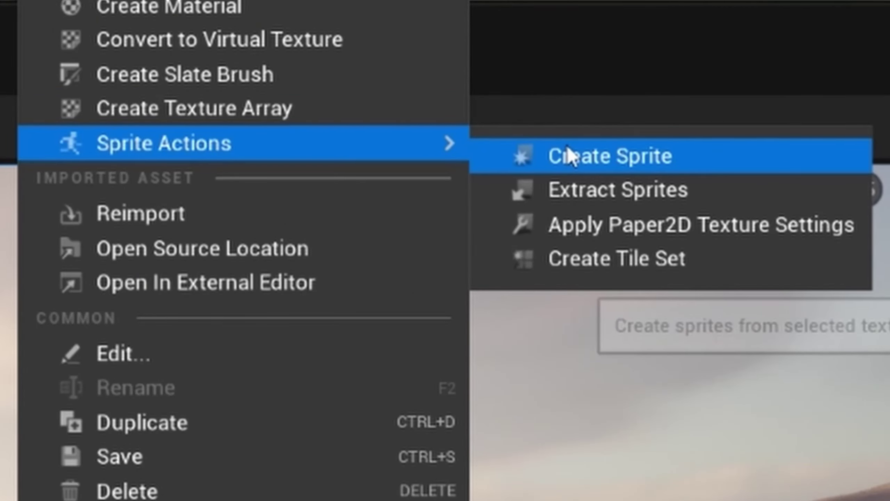
click(569, 156)
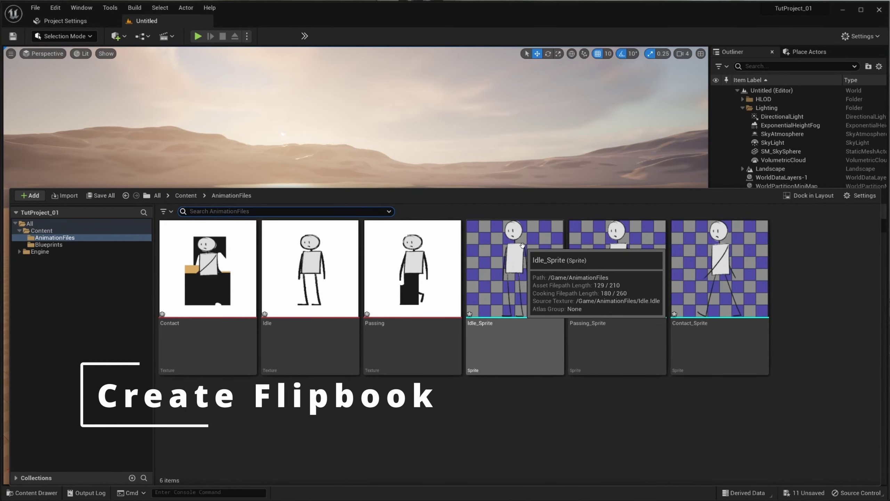
right_click(520, 294)
click(550, 299)
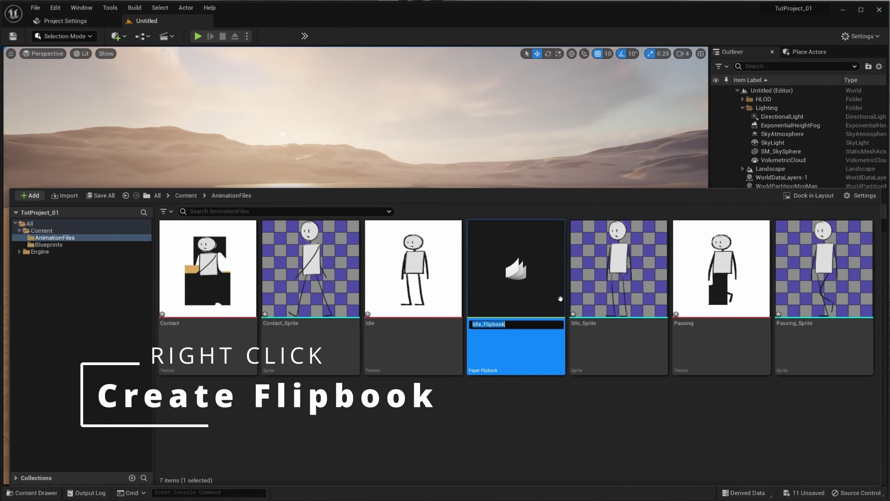
text(FB_Idle)
Step: Create the FB_Walk flipbook from the Contact and Passing sprites
click(310, 278)
right_click(311, 278)
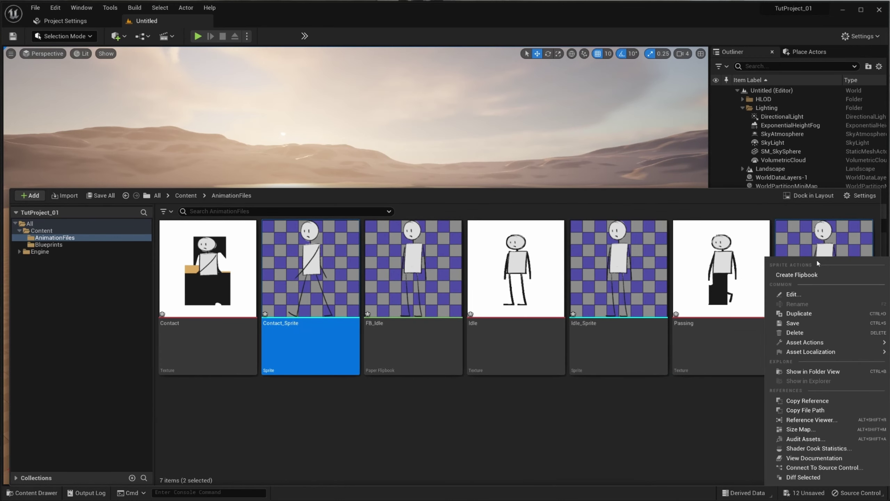
click(800, 288)
text(FB_Walk)
key(Return)
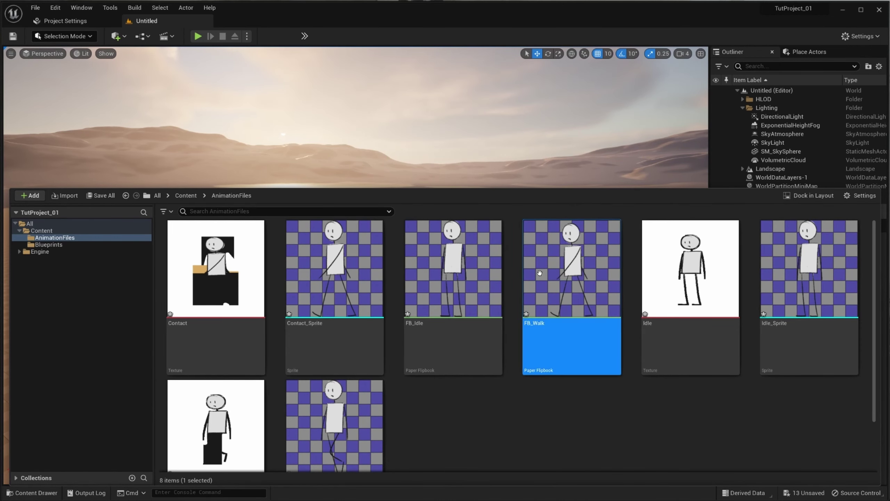
Step: Set FB_Walk's key frames to a Frame Run of 6 each
double_click(571, 271)
key(Return)
click(614, 161)
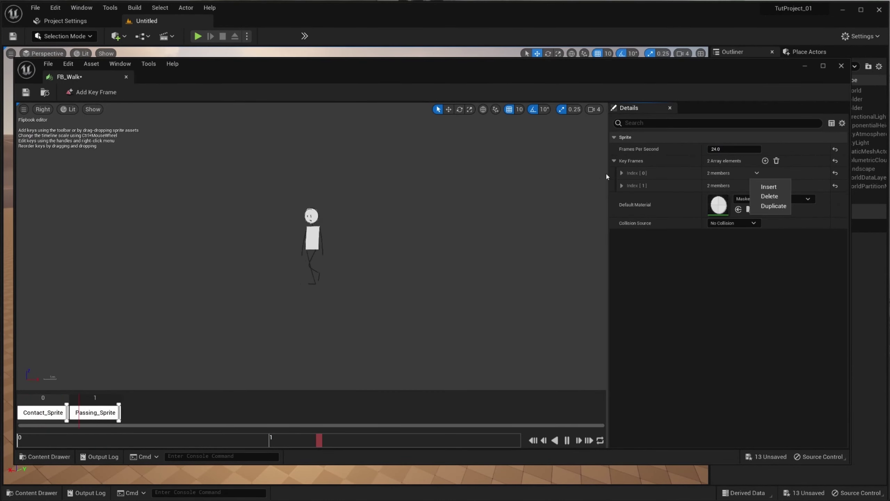
click(719, 210)
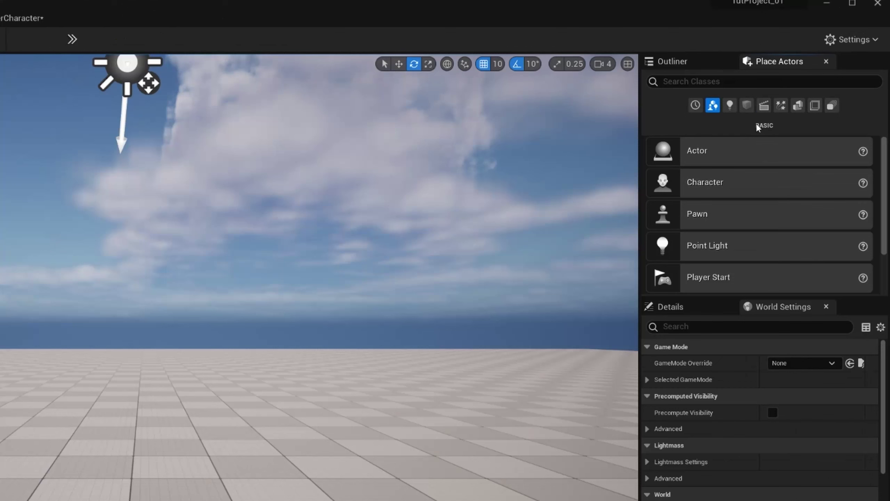
click(749, 85)
text(pla)
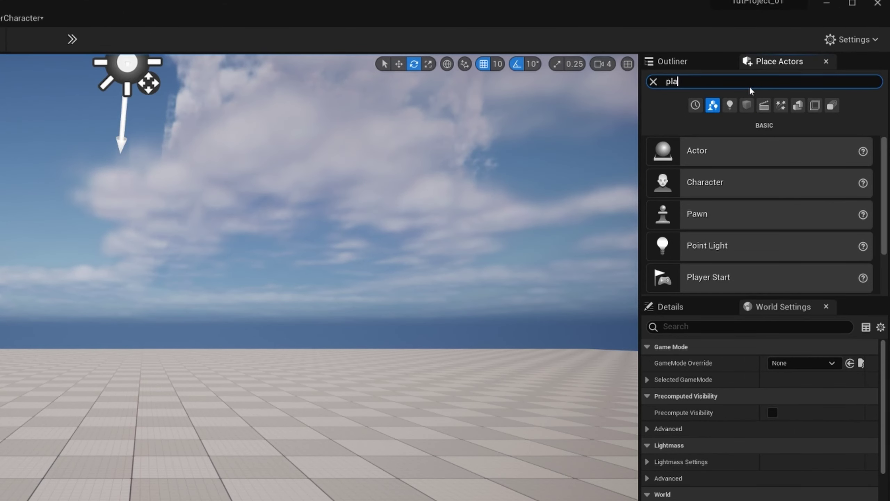
text(yer start)
Step: Place a Player Start in the level and switch to the BP_PlayerCharacter blueprint
drag(709, 110, 184, 381)
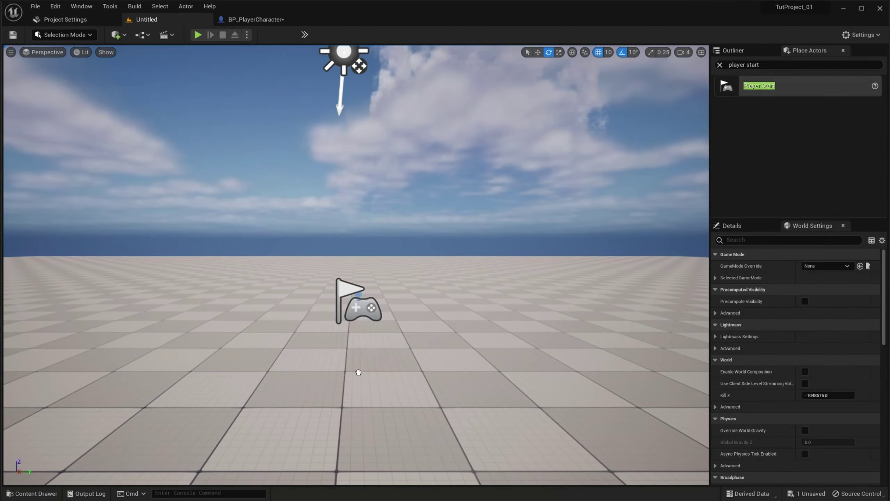
key(f)
right_drag(413, 181, 414, 126)
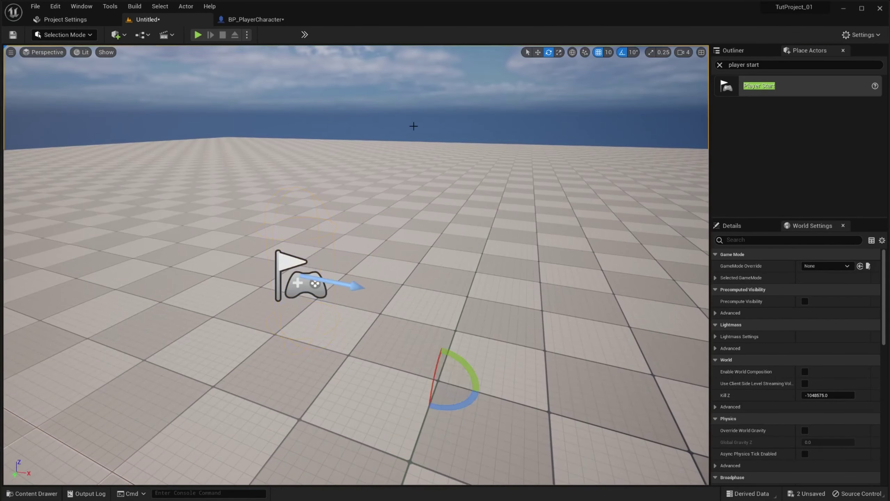
mouse_move(257, 19)
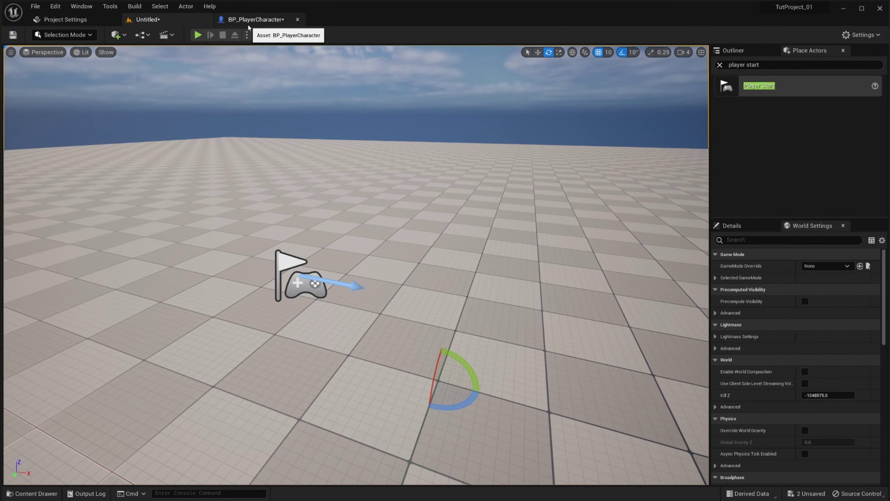
click(249, 19)
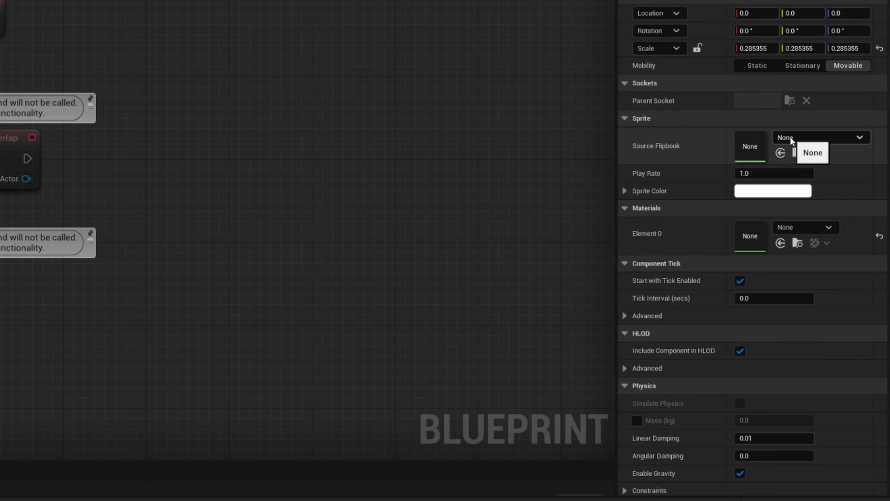
Step: Set the Sprite component's Source Flipbook to FB_Idle and its material to MaskedLitSpriteMaterial
click(790, 136)
click(794, 299)
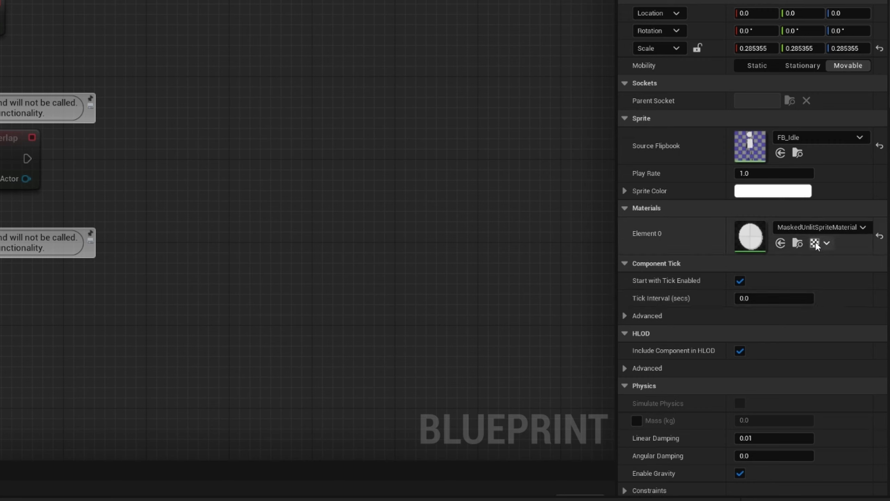
click(812, 227)
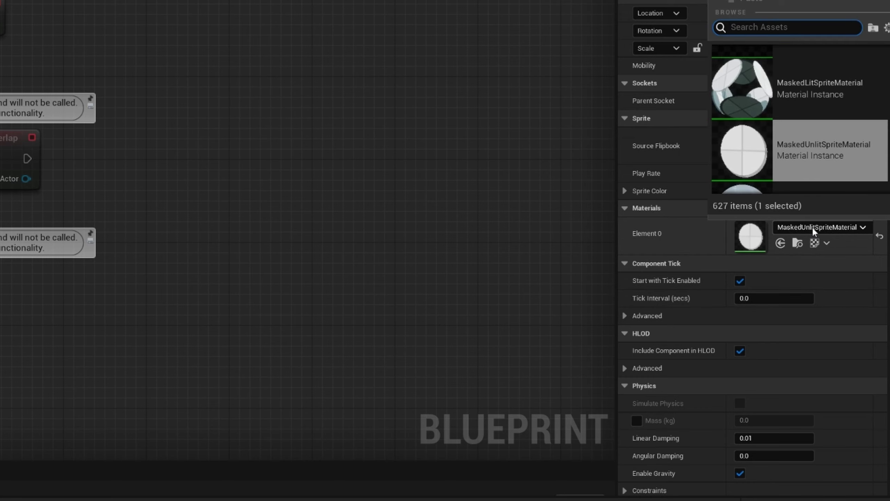
click(808, 91)
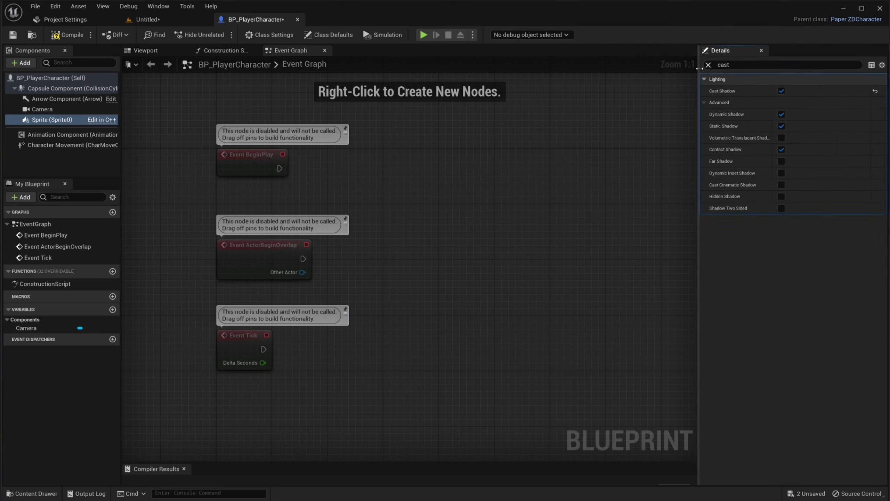
key(Escape)
Step: Add a SpringArm component with a Camera attached beneath it
click(21, 63)
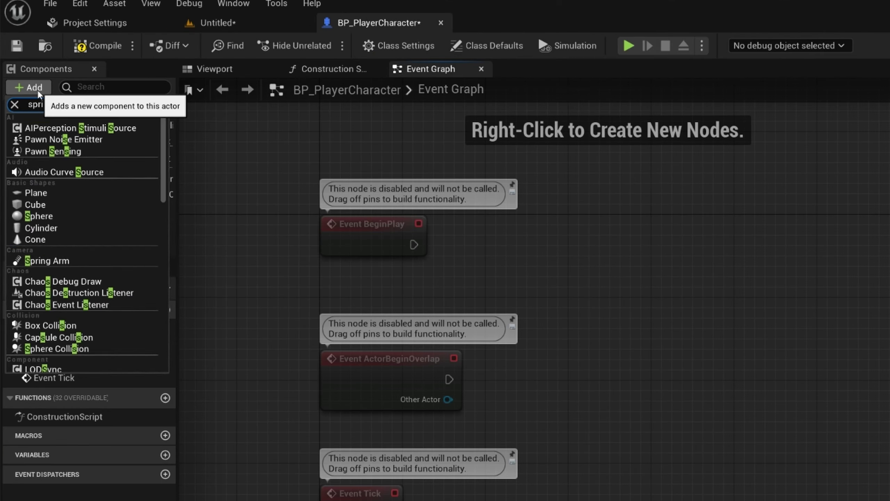
click(35, 179)
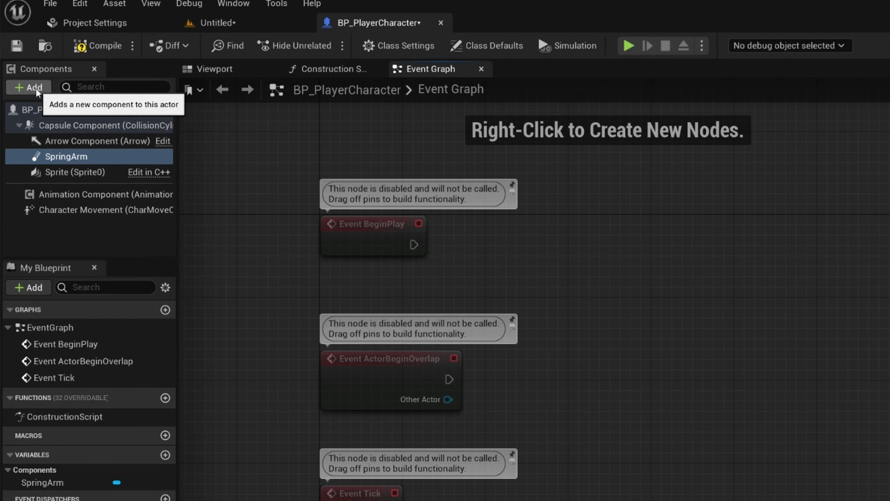
click(34, 87)
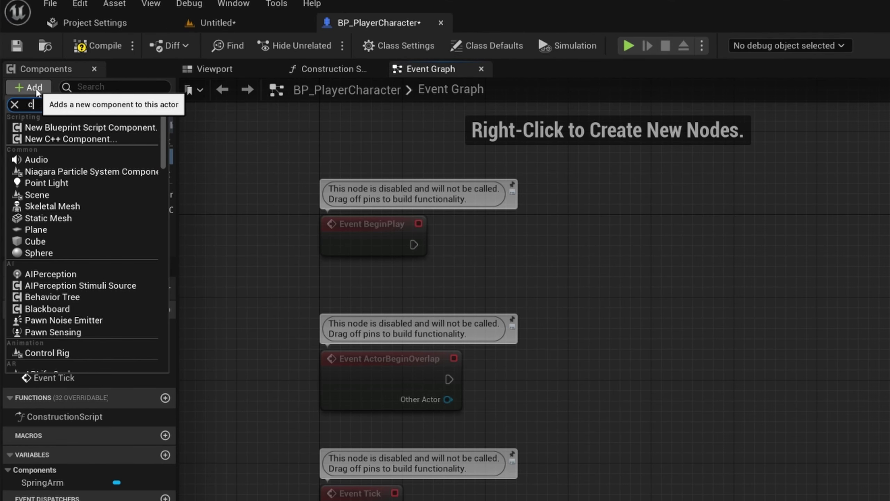
text(camera)
click(42, 126)
click(215, 69)
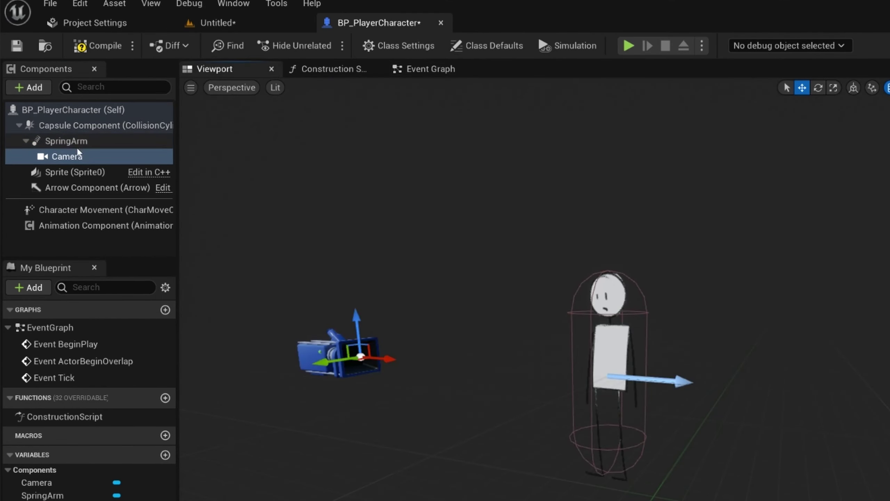
Step: Set the SpringArm's yaw and pitch rotation and a 600 arm length
click(66, 140)
click(765, 321)
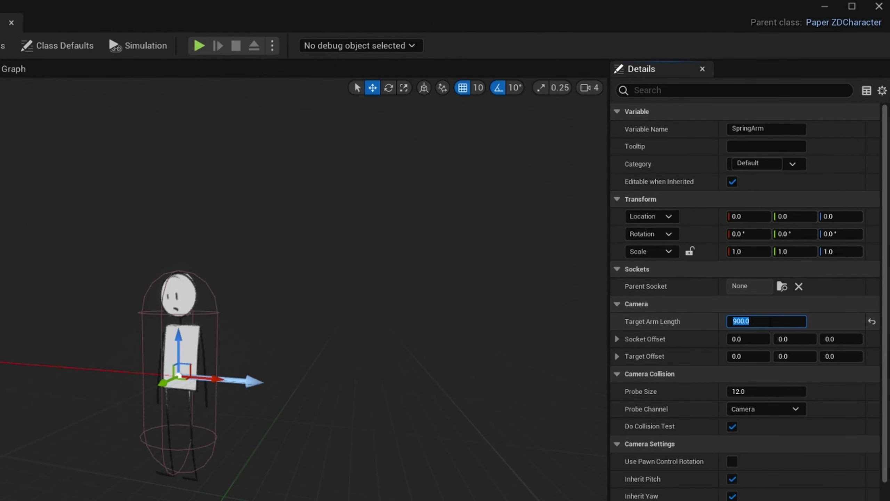
scroll(237, 381, down, 3)
click(831, 235)
text(-90)
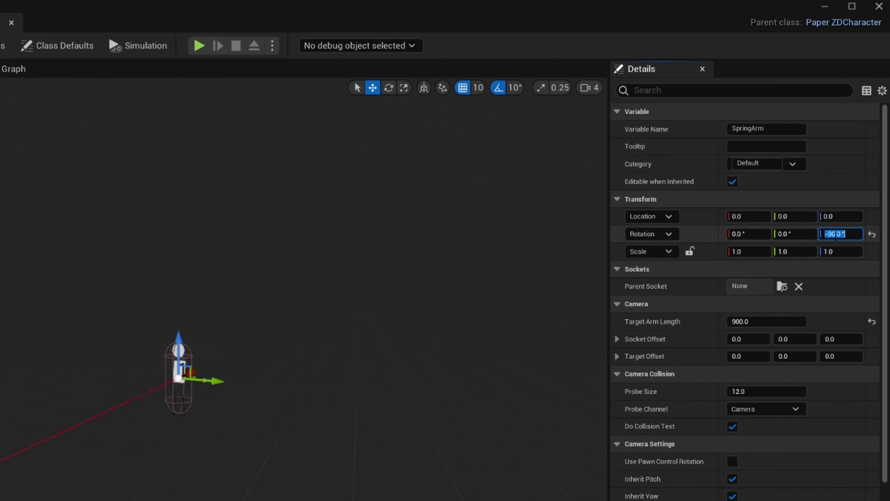
click(798, 235)
text(-10)
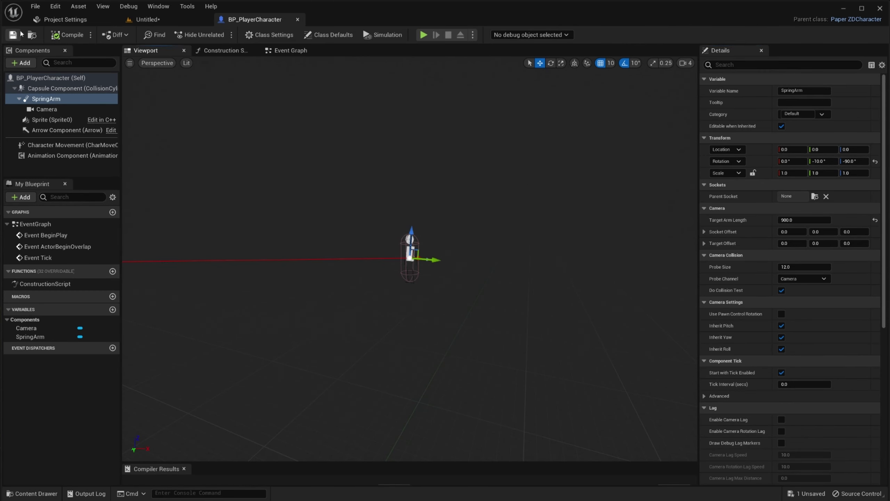
click(803, 219)
text(600)
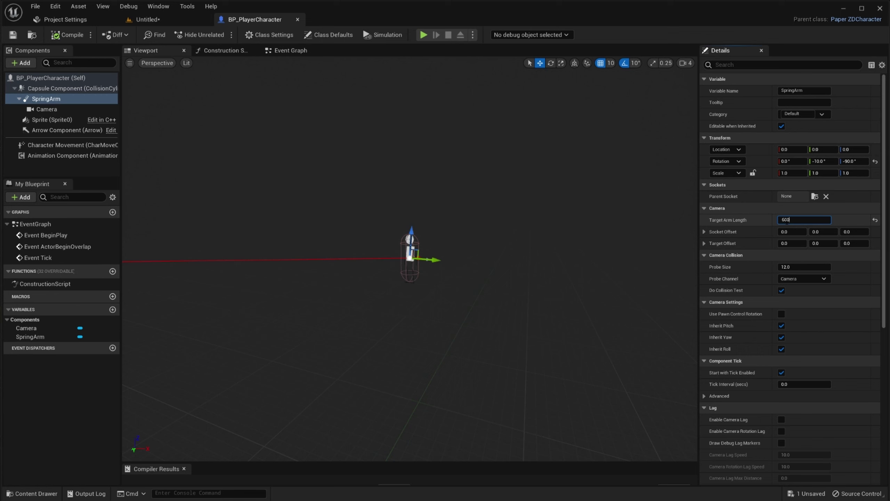
key(Return)
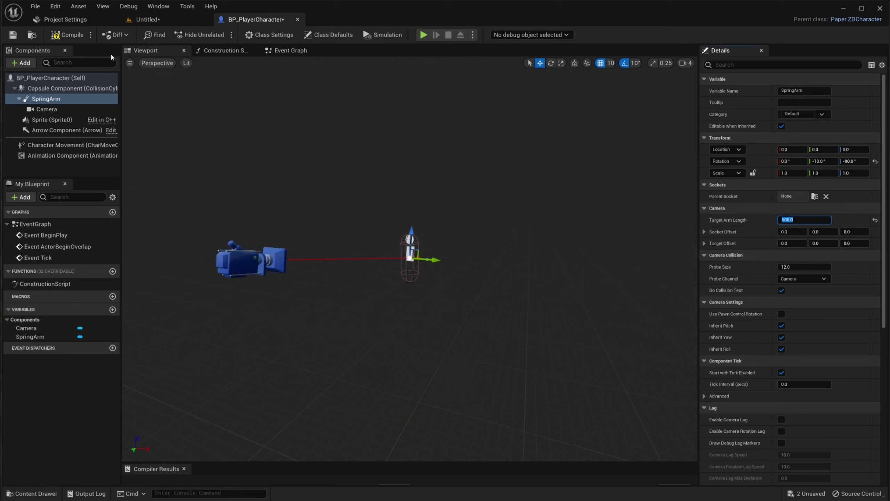
Step: Play-test the untitled level to see the stick-figure character
click(156, 19)
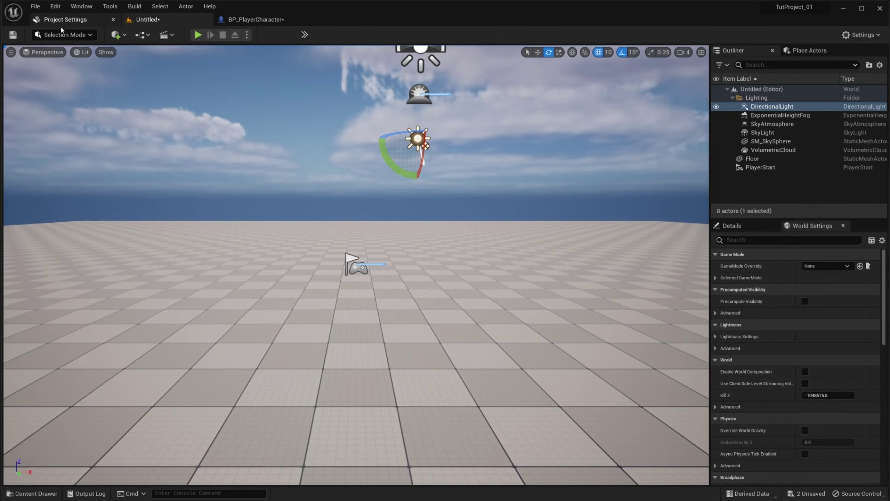
click(198, 34)
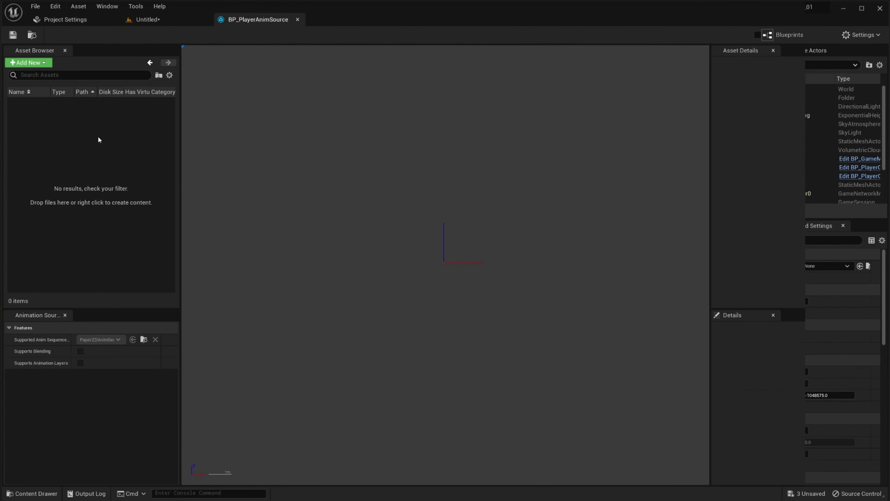
Step: Add two animation sequences named AS_Idle and AS_Walk
click(28, 63)
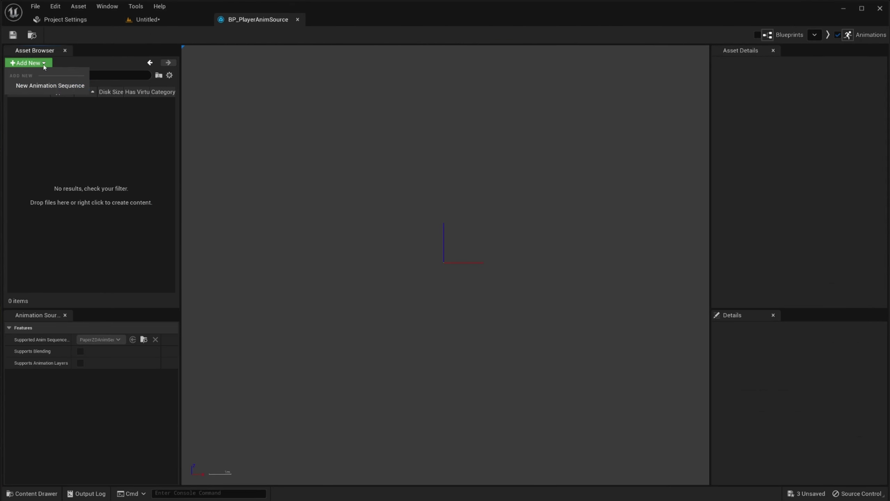
text(AS_Idle)
key(Return)
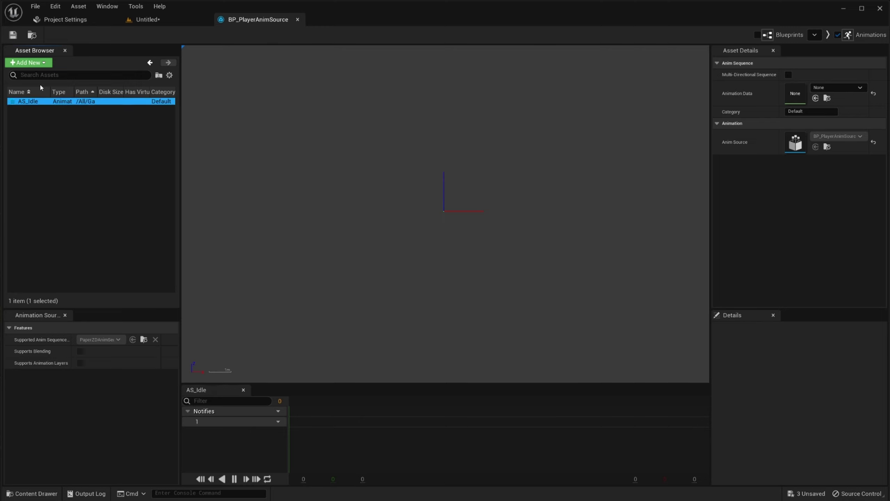
click(42, 63)
click(40, 86)
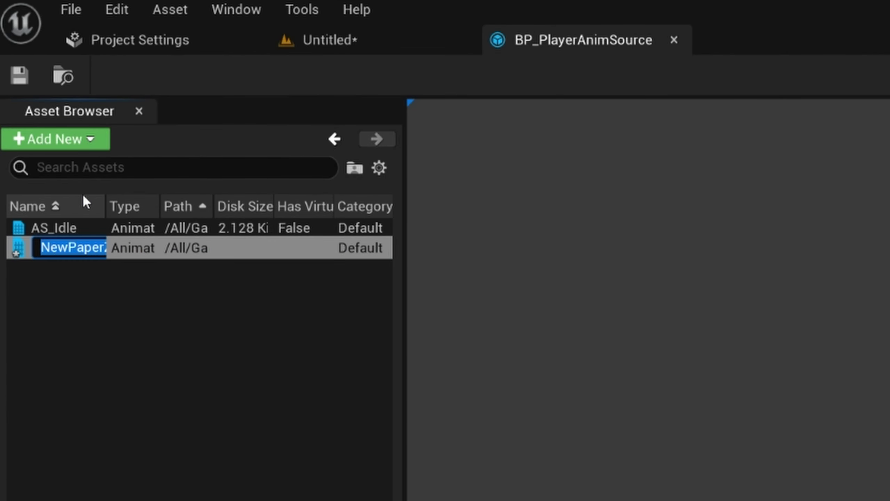
text(AS_)
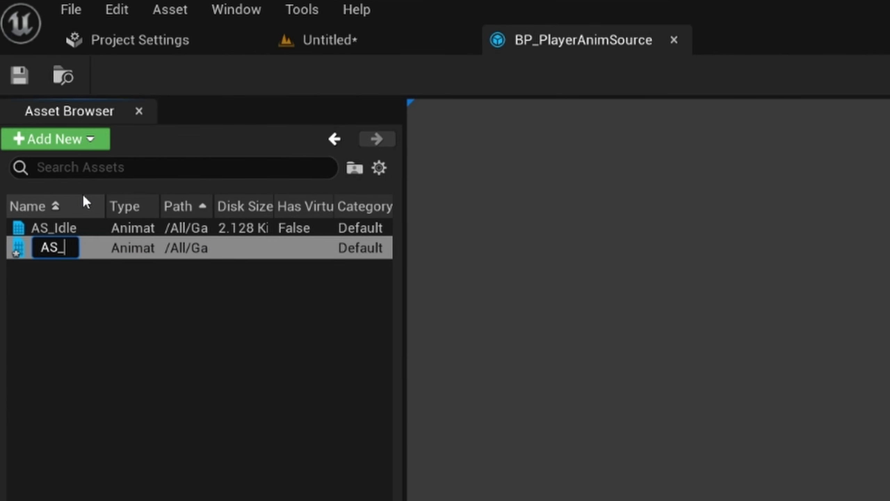
text(Walk)
key(Return)
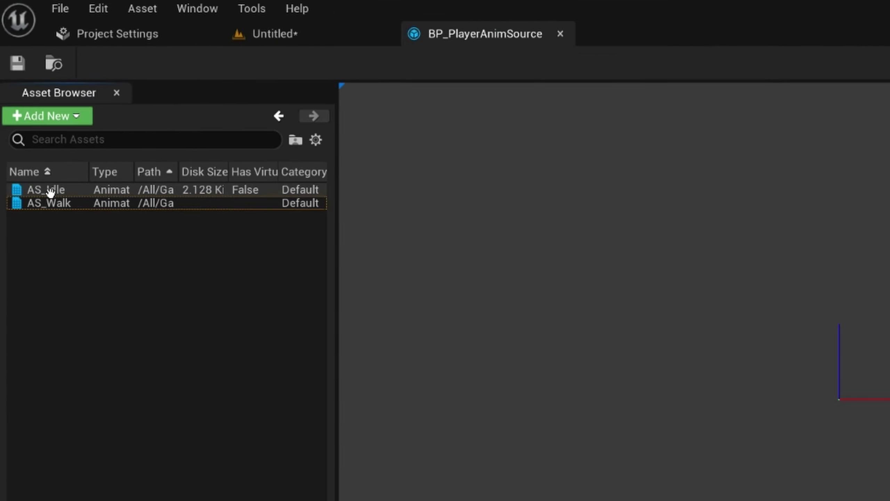
Step: Assign FB_Idle to AS_Idle and FB_Walk to AS_Walk as animation data
click(50, 192)
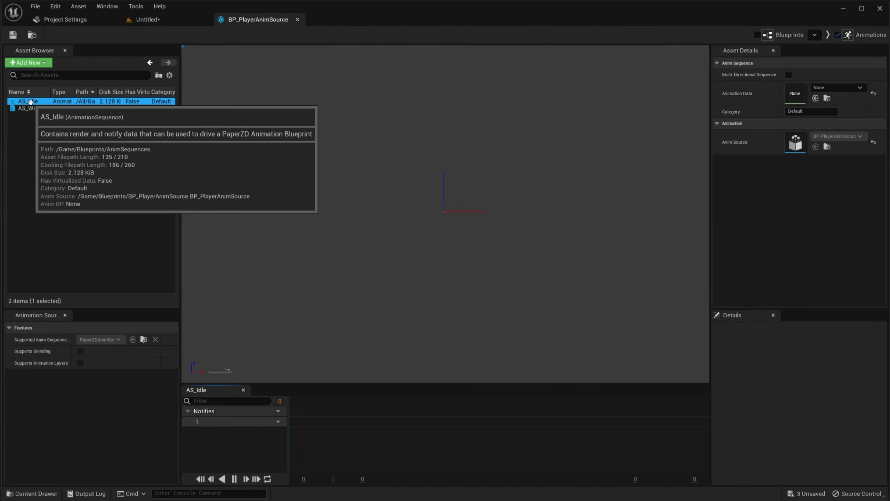
click(838, 87)
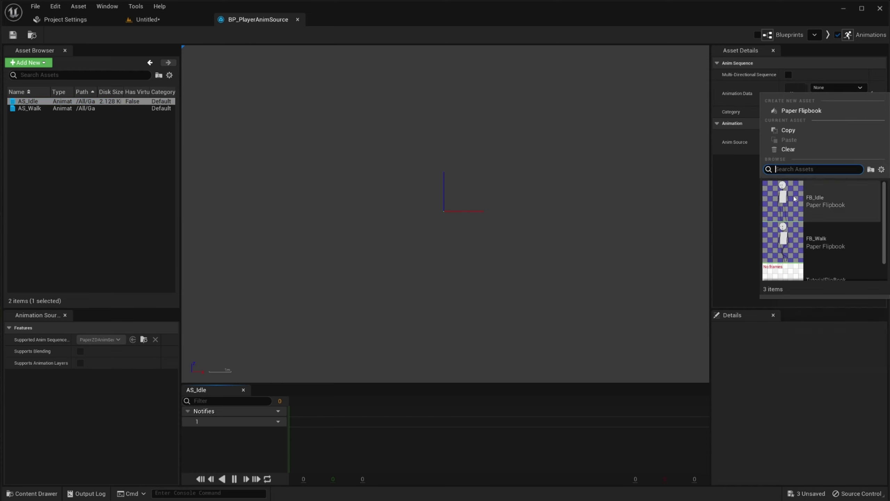
click(835, 202)
click(29, 109)
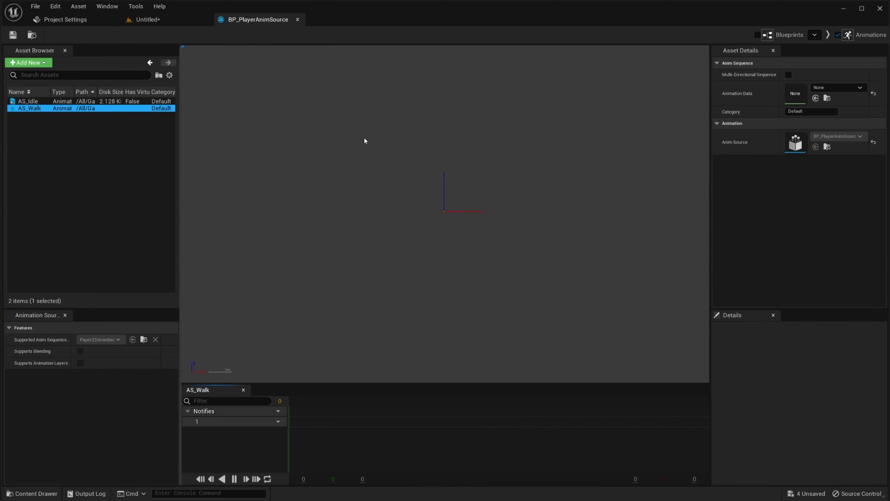
click(835, 87)
click(789, 237)
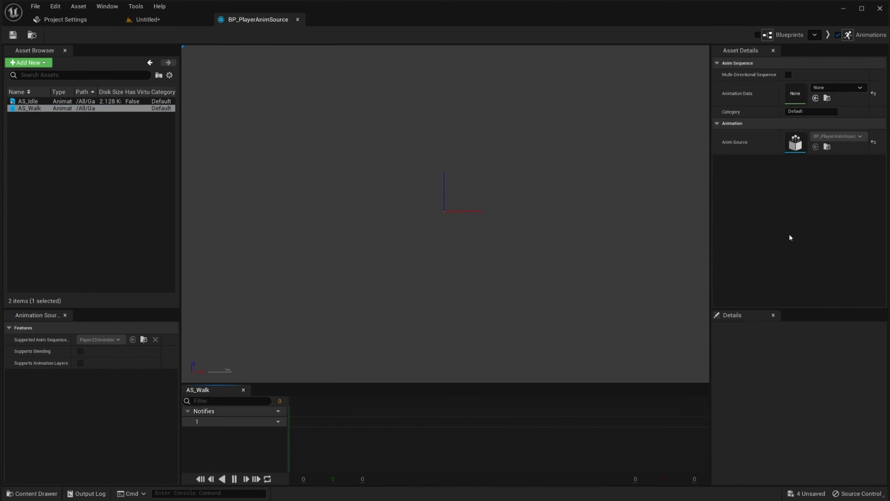
click(128, 182)
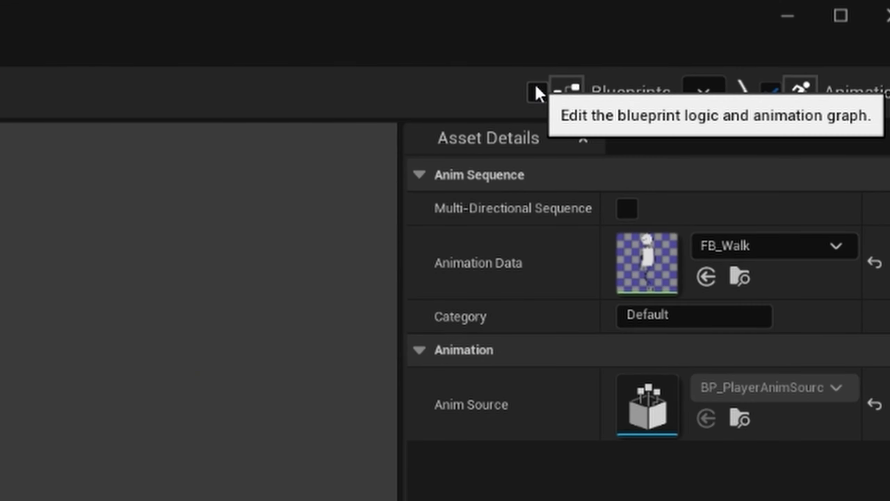
Step: Switch to Blueprint mode, check the Content Drawer, and show BP_PlayerAnimation's AnimGraph with its Output Animation node
click(536, 93)
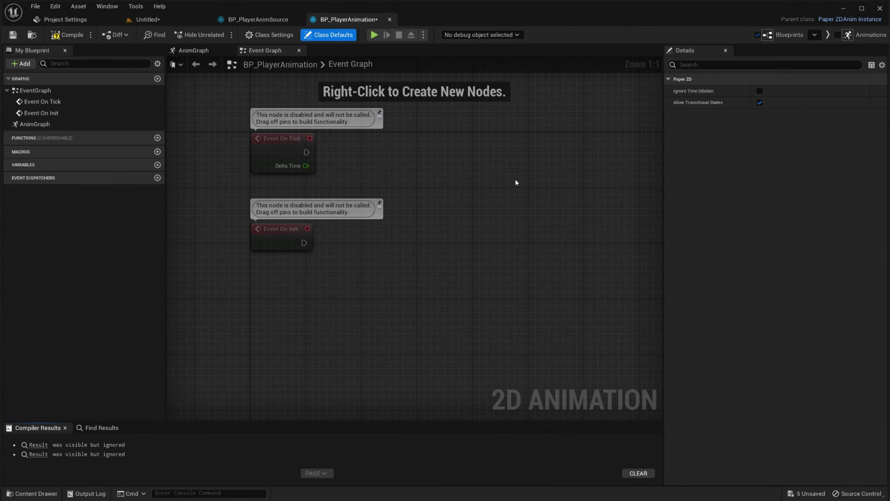
click(35, 494)
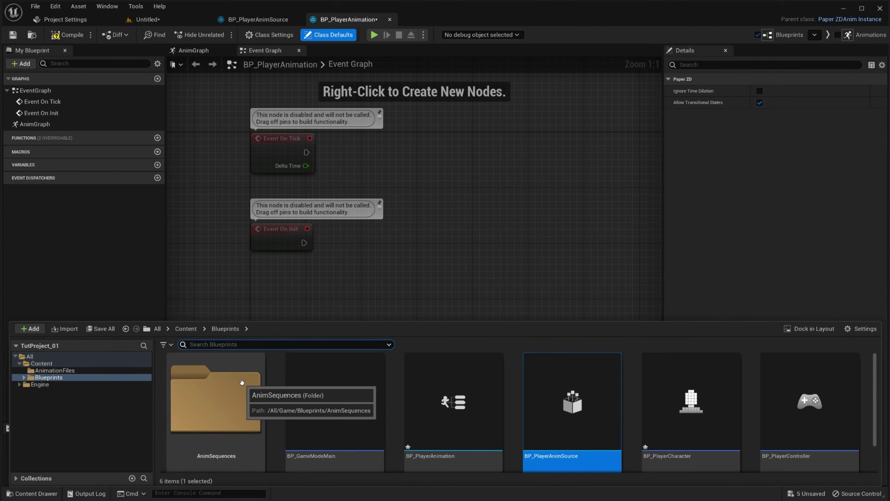
click(459, 283)
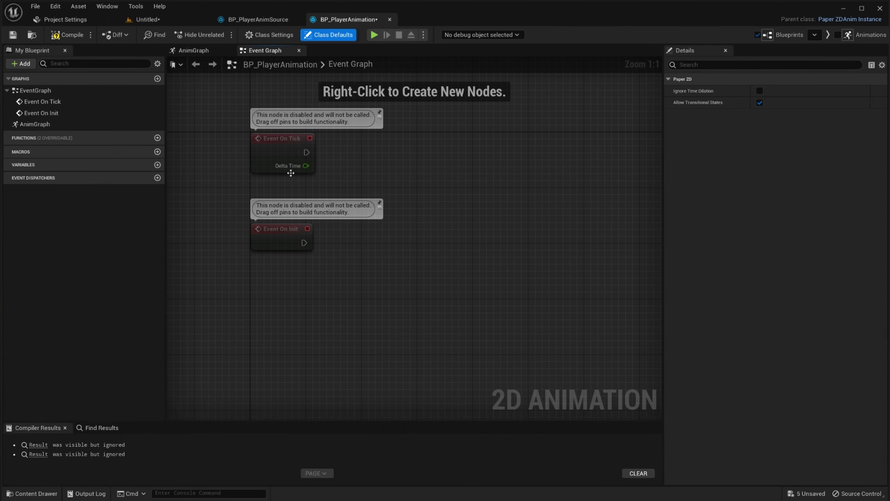
click(211, 50)
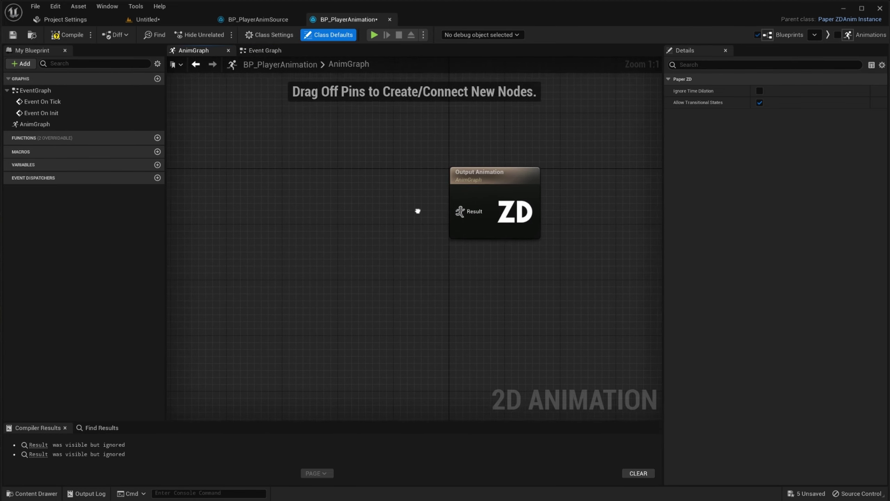
Step: Add a Play AS_Walk node wired to Output Animation by mistake, then undo and delete it
right_click(305, 201)
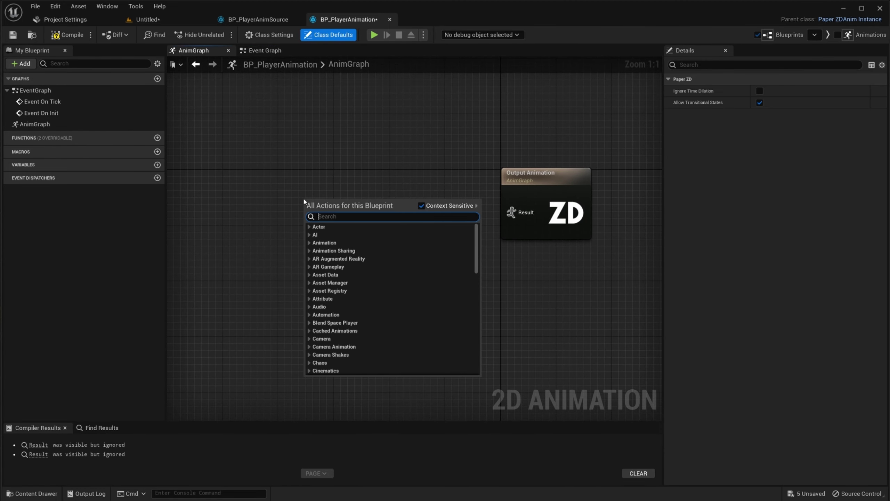
text(walk)
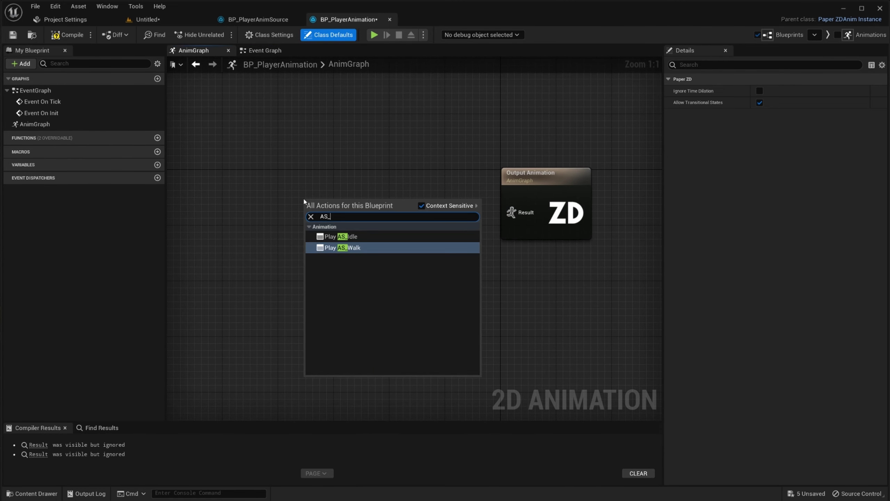
click(344, 249)
drag(357, 221, 511, 212)
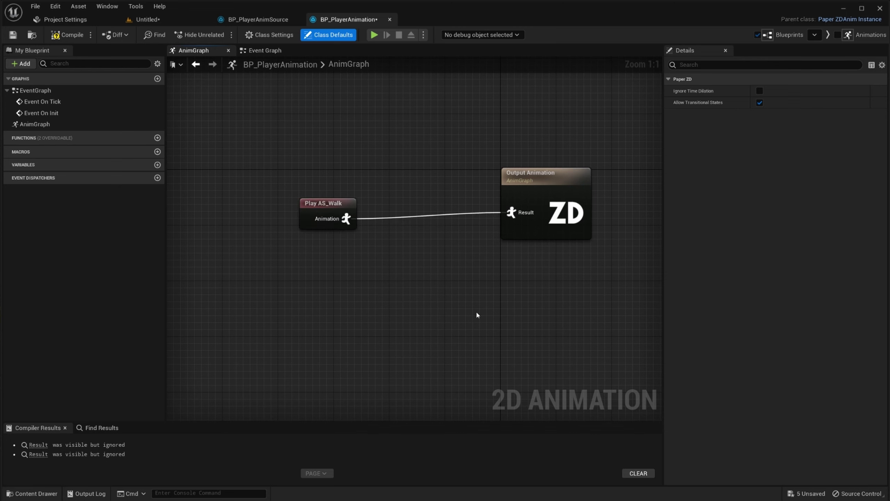
key(ctrl+z)
click(323, 224)
key(Delete)
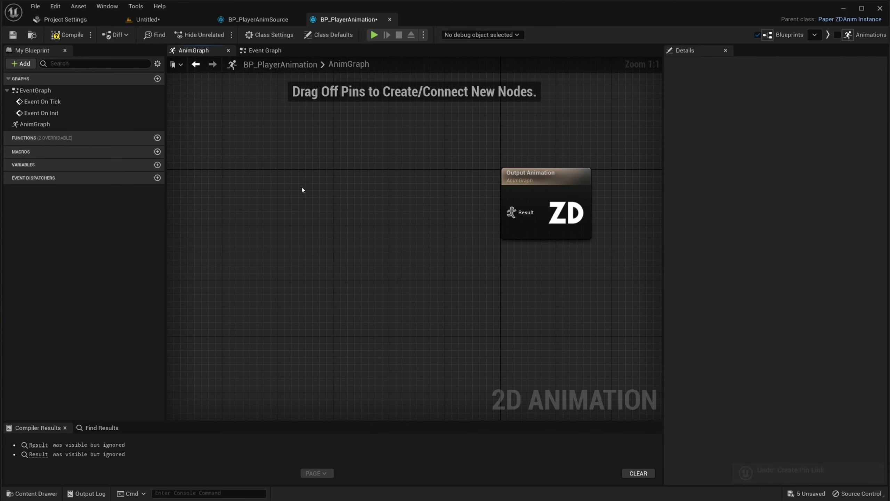
Step: Add a state machine feeding Output Animation, name it Main State Machine, and enter its graph
right_click(302, 190)
text(state)
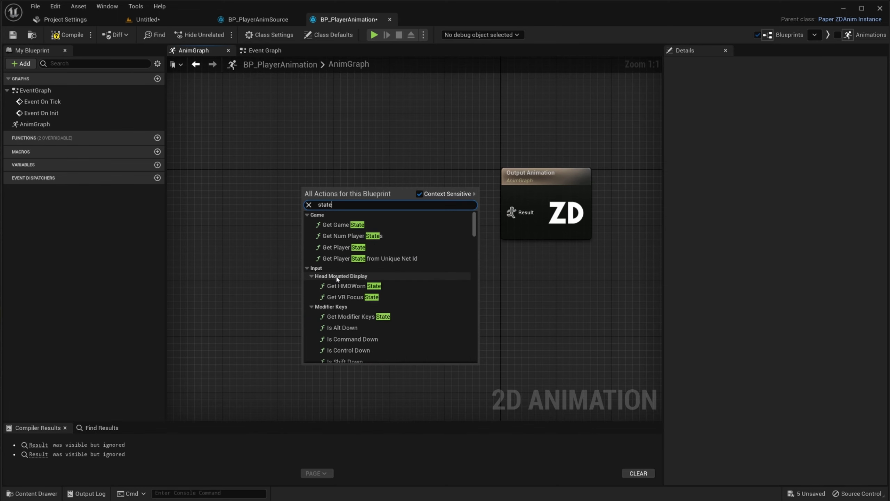
scroll(337, 279, down, 2)
click(362, 224)
mouse_move(344, 190)
mouse_down()
mouse_move(442, 190)
mouse_move(511, 212)
mouse_up()
click(783, 90)
text(Ma)
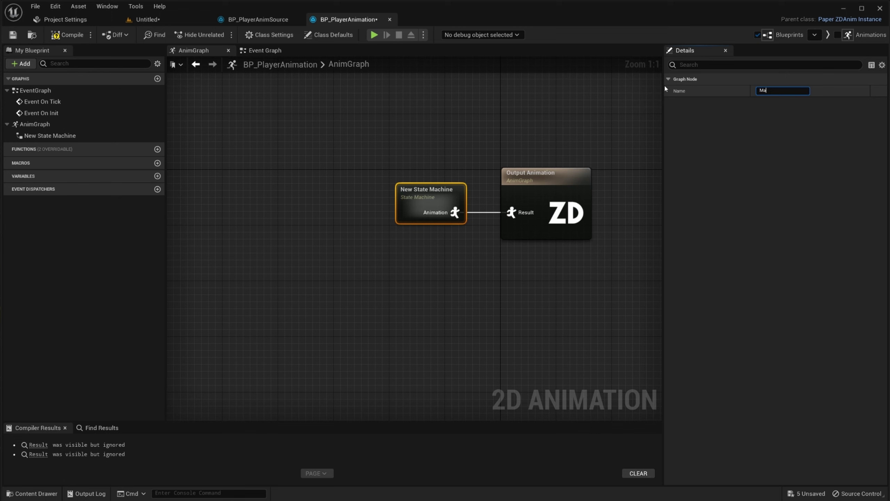
text(in State Machine)
key(Return)
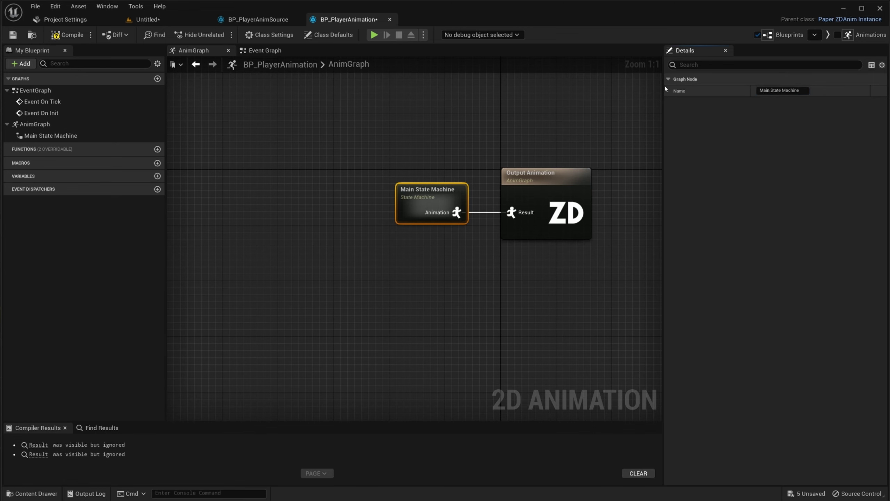
double_click(449, 212)
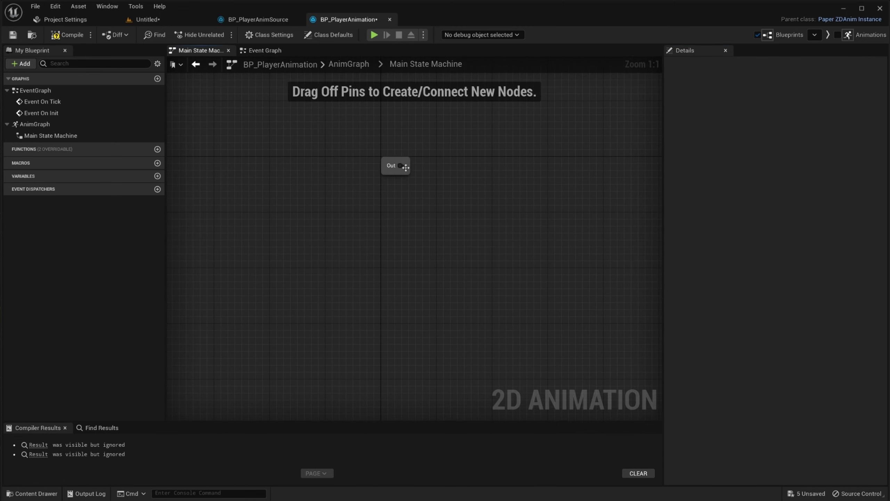
Step: Create an Idle state connected from the state machine's entry point
drag(401, 166, 398, 285)
click(421, 233)
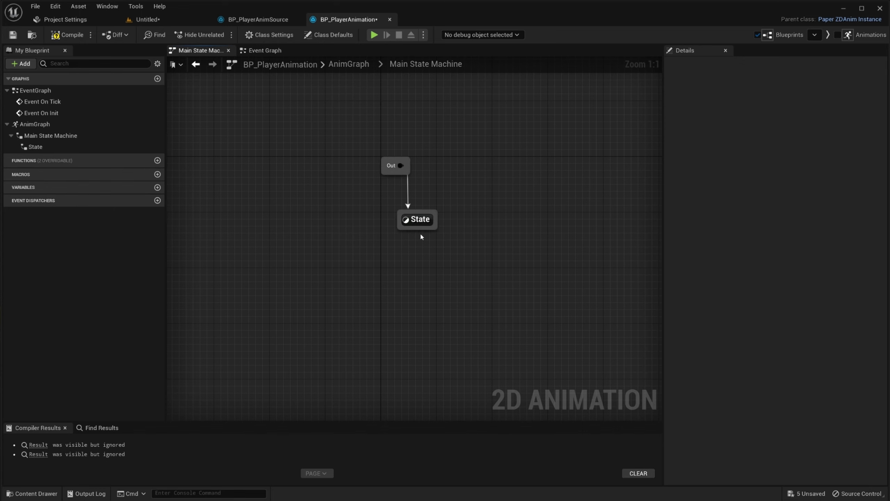
click(765, 91)
text(Idle)
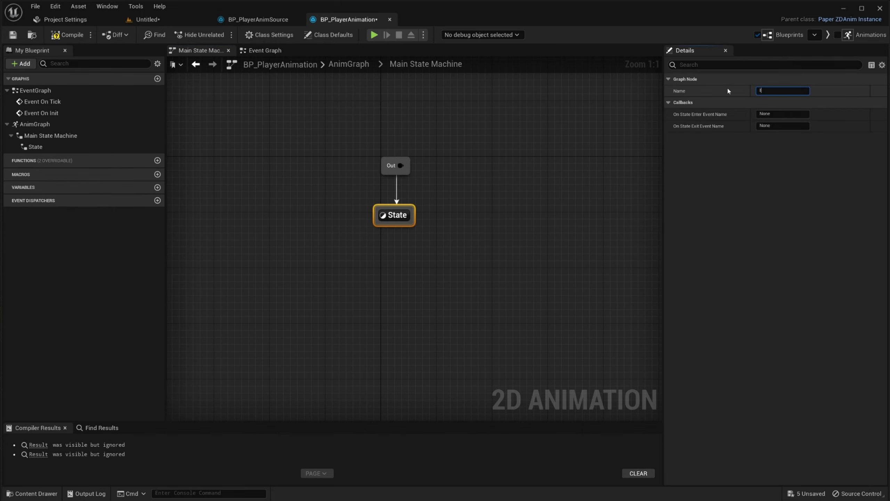
key(Return)
click(450, 199)
Step: Have the Idle state play the AS_Idle animation, then return to the state machine
double_click(391, 215)
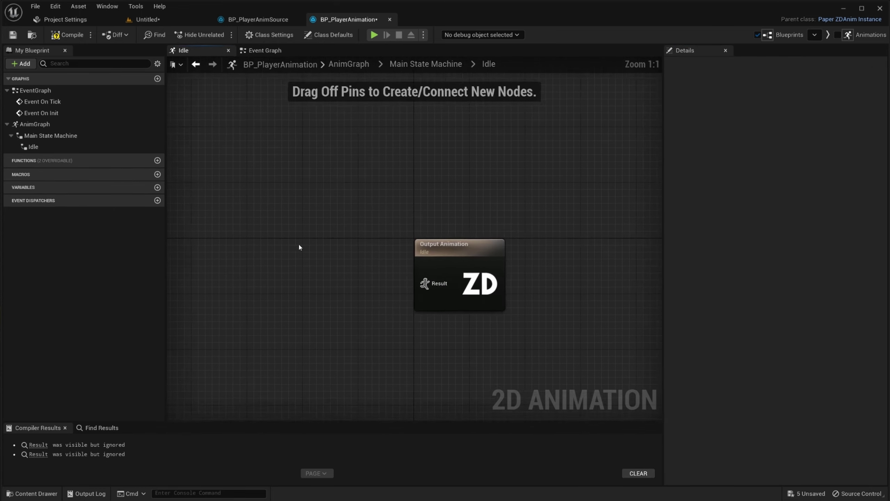
right_click(371, 235)
text(idle)
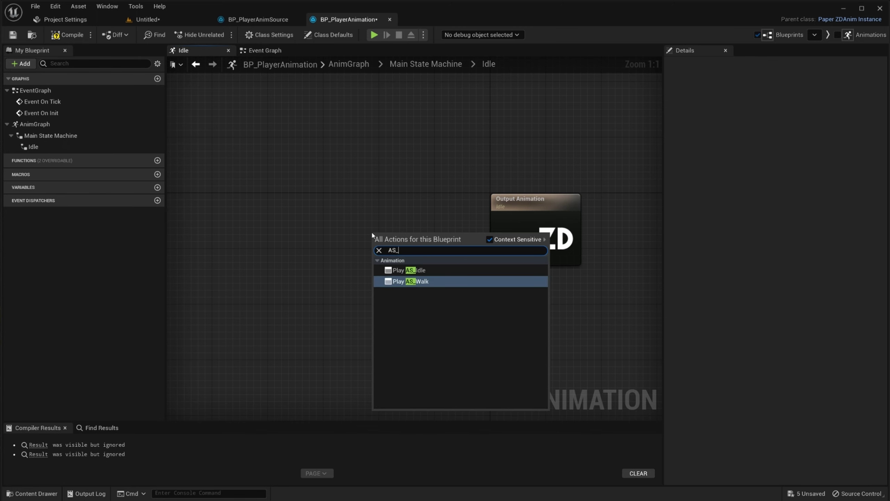
key(Return)
key(alt+Left)
Step: Create a Walk state from Idle playing AS_Walk into its output, and add a Walk to Idle transition
drag(433, 283, 426, 329)
click(467, 173)
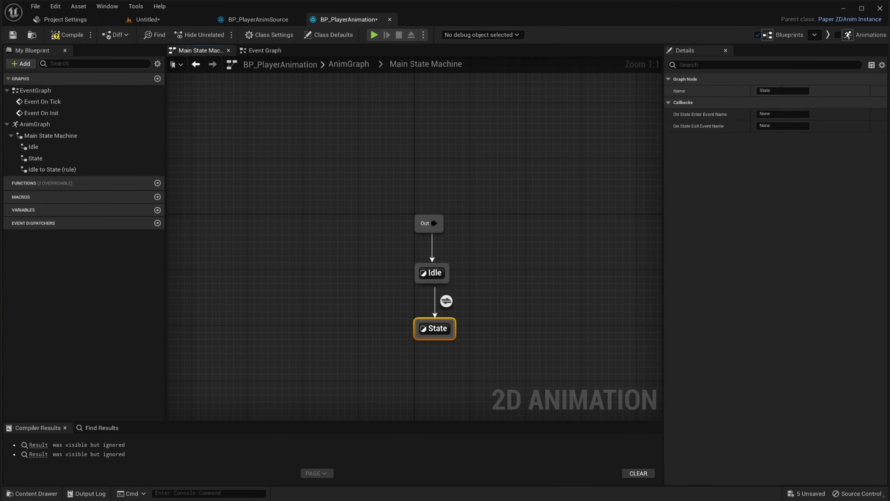
text(Walk)
key(Return)
double_click(436, 329)
right_click(361, 236)
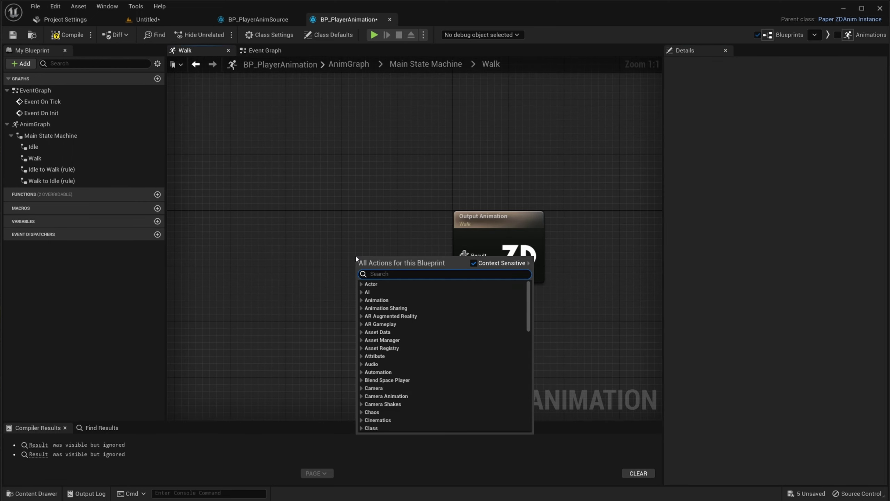
text(walk)
key(Return)
drag(409, 251, 463, 259)
key(alt+Left)
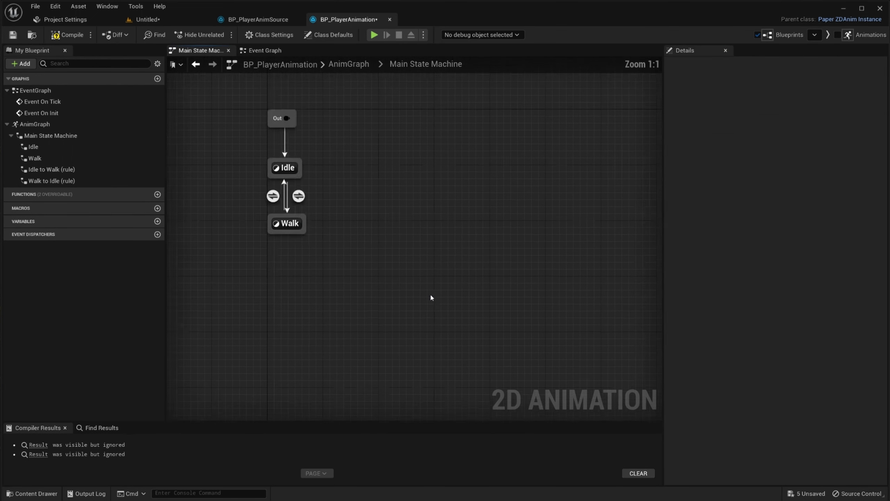
drag(449, 329, 435, 275)
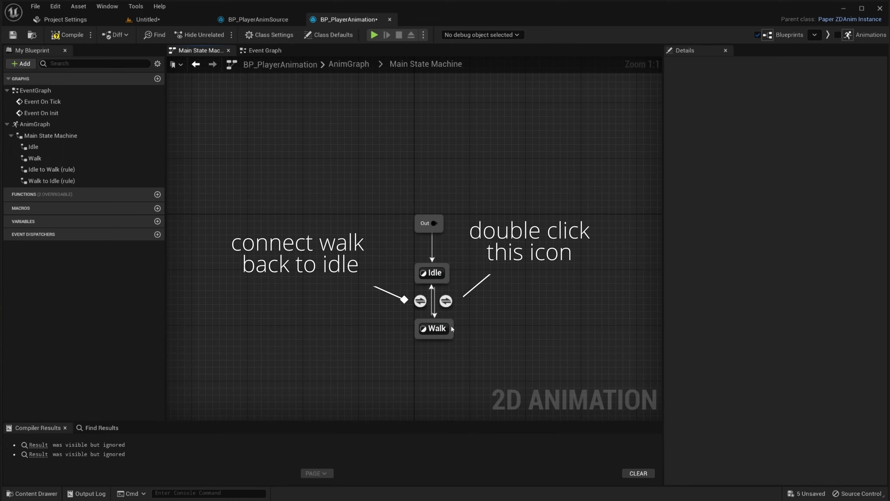
Step: In the Idle to Walk rule, get the owning actor and its velocity
double_click(445, 301)
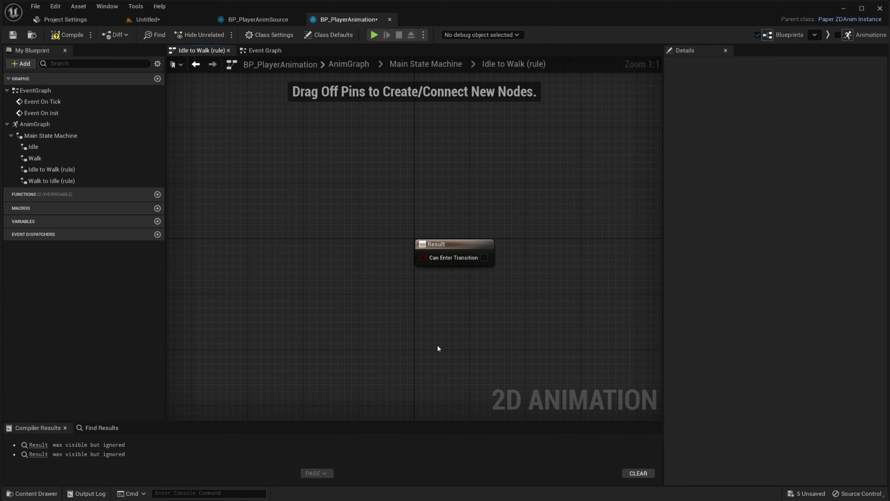
right_click(286, 259)
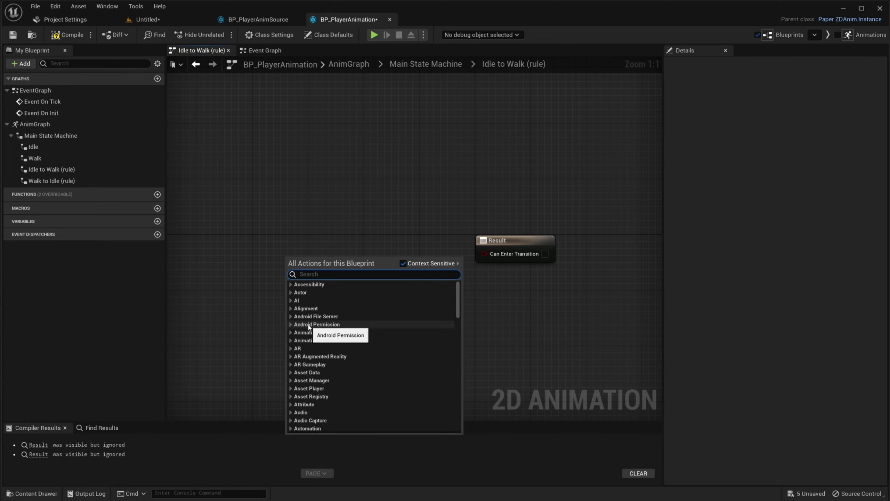
text(get owning)
click(306, 313)
drag(294, 261, 332, 263)
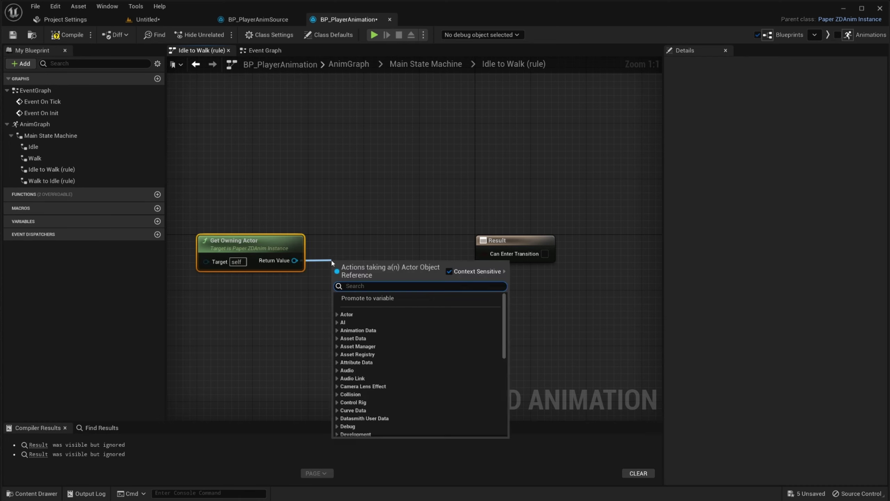
text(get velocity)
click(358, 304)
Step: Feed a velocity X != 0 comparison into Can Enter Transition and align the nodes
right_click(400, 274)
drag(499, 241, 534, 243)
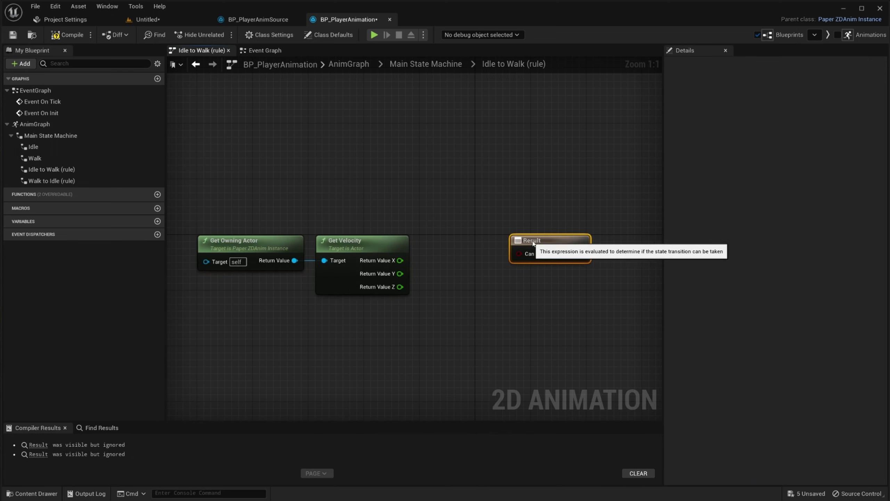
drag(400, 260, 429, 260)
text(!=)
click(453, 314)
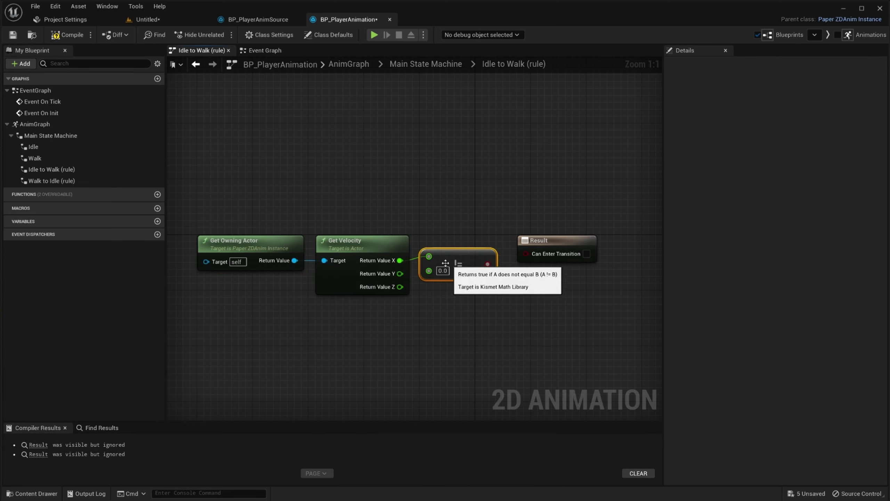
drag(488, 264, 527, 253)
drag(467, 254, 523, 317)
key(q)
click(523, 318)
Step: Play-test walking, give Walk to Idle an X velocity == 0 check, and return to the state machine
key(alt+p)
key(w)
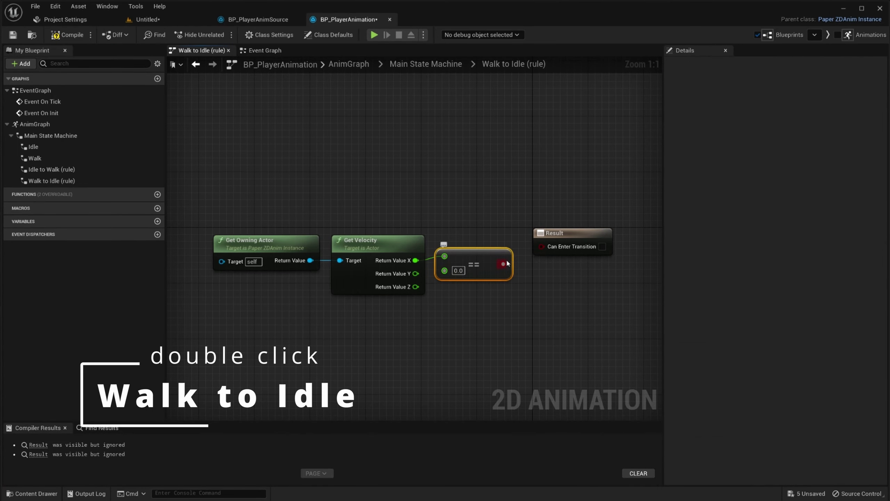
drag(503, 264, 542, 247)
click(426, 63)
right_drag(394, 265, 390, 239)
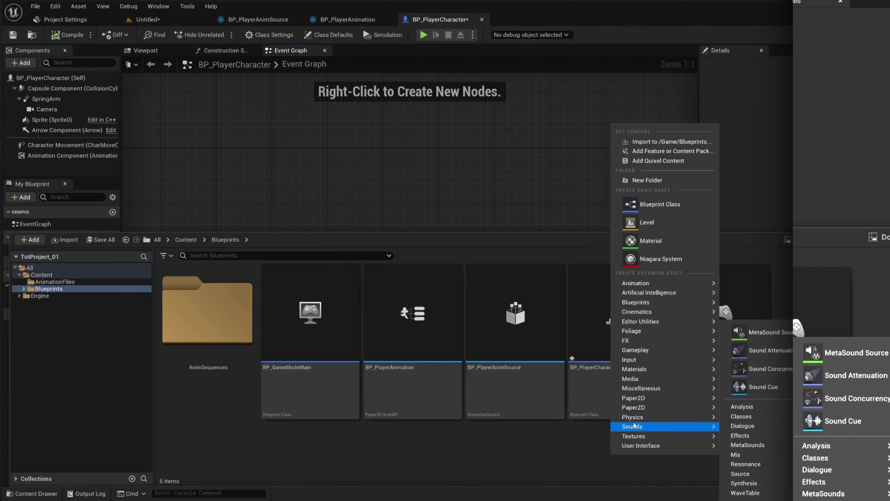
Step: Create the IA_Walking input action with an Axis1D (float) value type
click(751, 400)
text(IA_Walking)
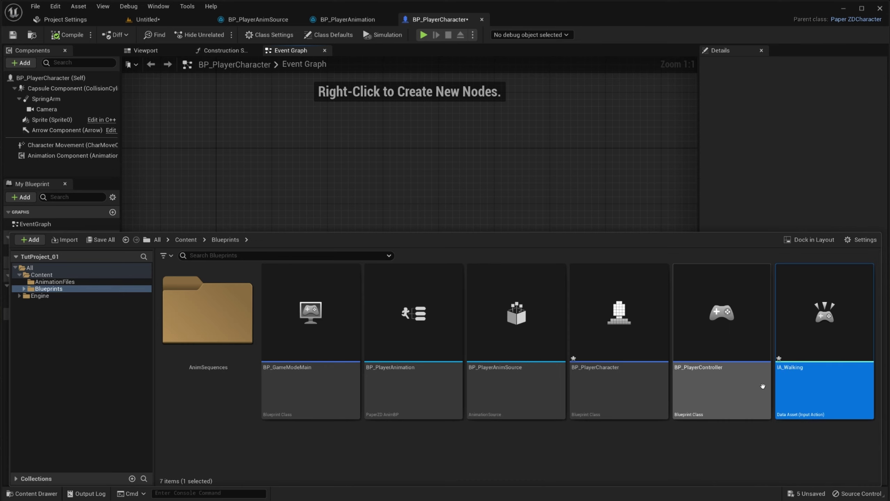
double_click(825, 335)
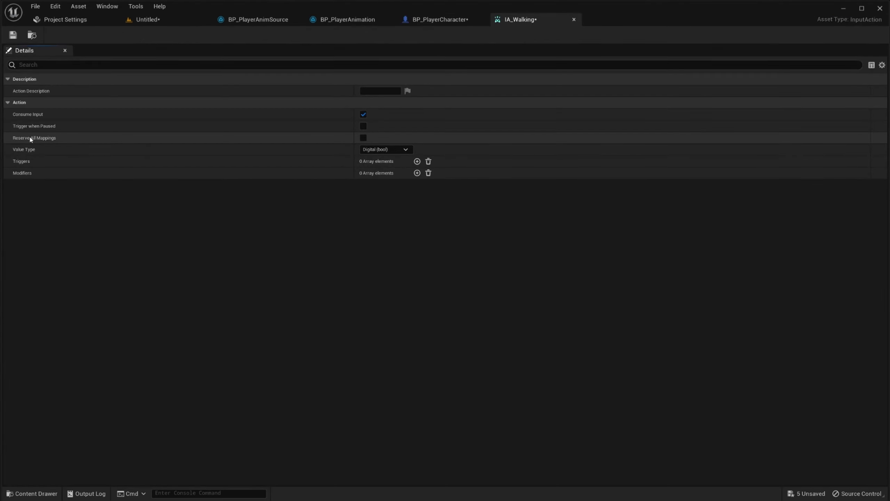
click(386, 202)
click(646, 258)
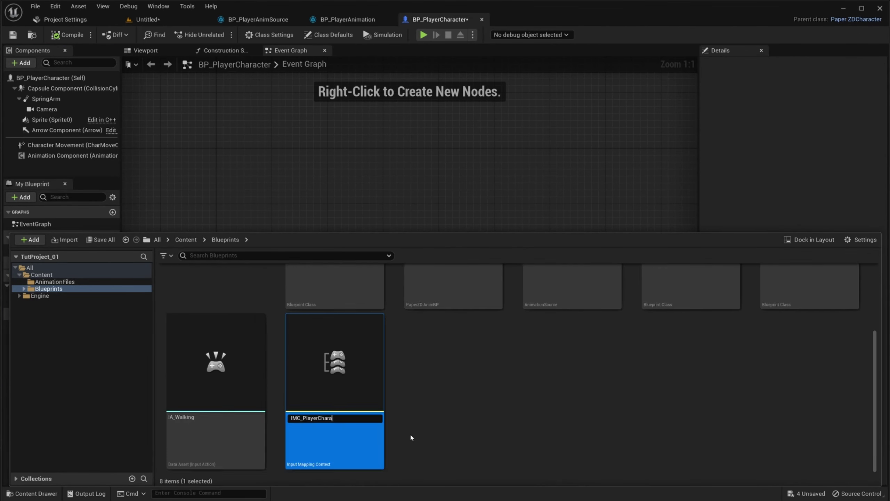
text(cter)
Step: Create IMC_PlayerCharacter and map IA_Walking to Gamepad D-pad Right
key(Return)
double_click(348, 379)
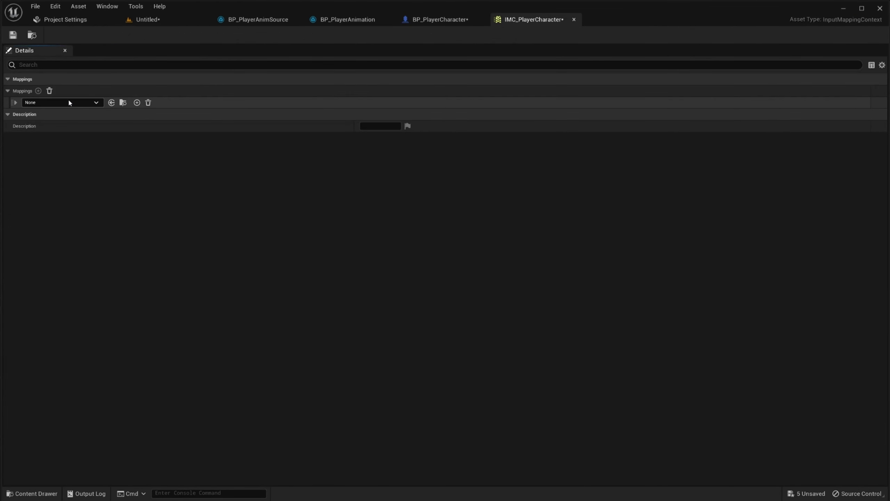
click(69, 103)
click(73, 189)
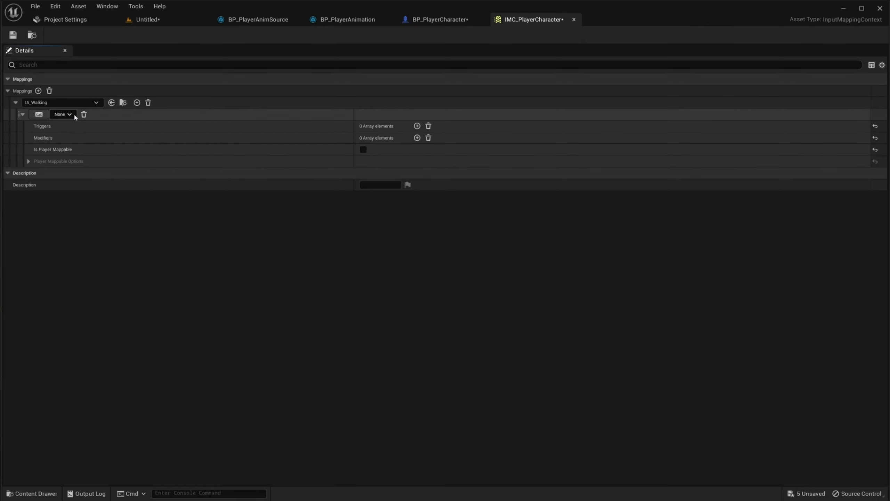
click(63, 115)
click(210, 267)
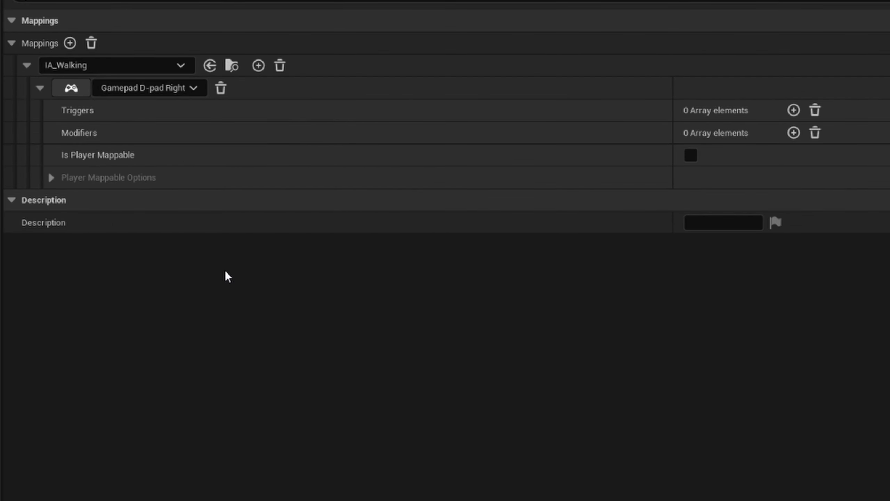
Step: Add a second IA_Walking binding on Gamepad D-pad Left with a Negate modifier
click(258, 65)
click(130, 110)
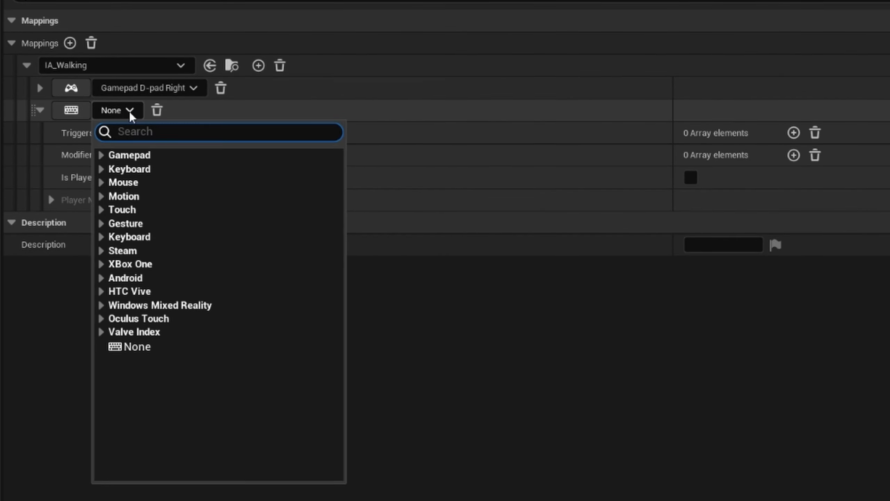
click(105, 156)
click(223, 302)
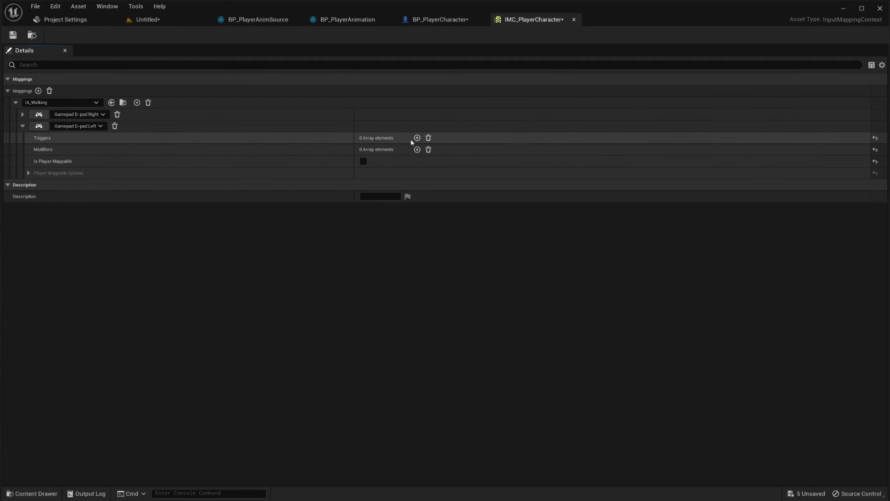
click(417, 149)
click(396, 159)
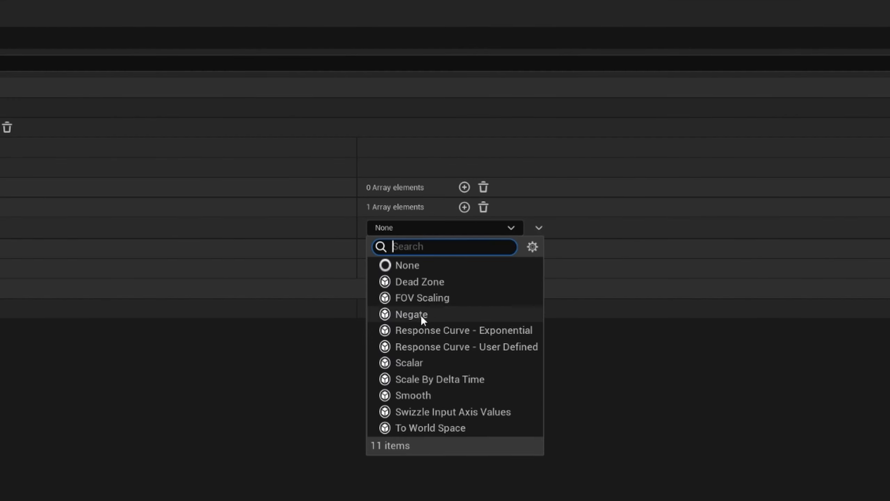
click(391, 210)
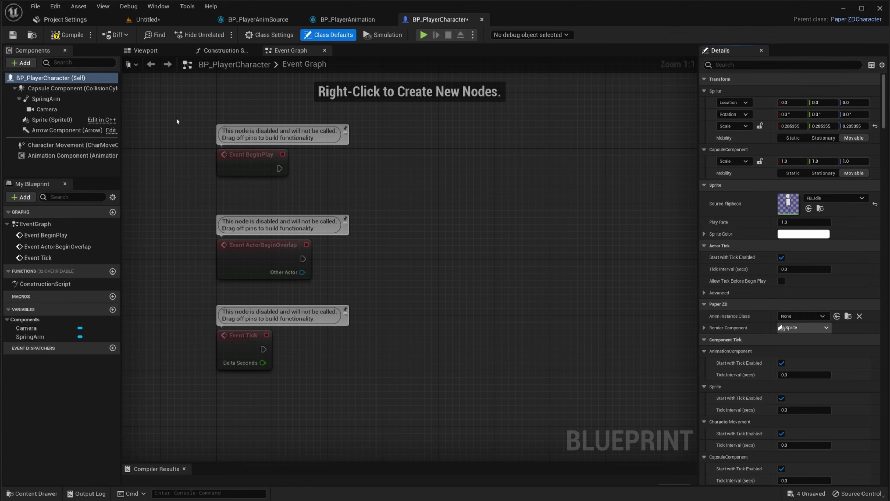
Step: Select the default event nodes and set the Animation Component's instance class to BP_PlayerAnimation
drag(176, 121, 405, 407)
click(97, 157)
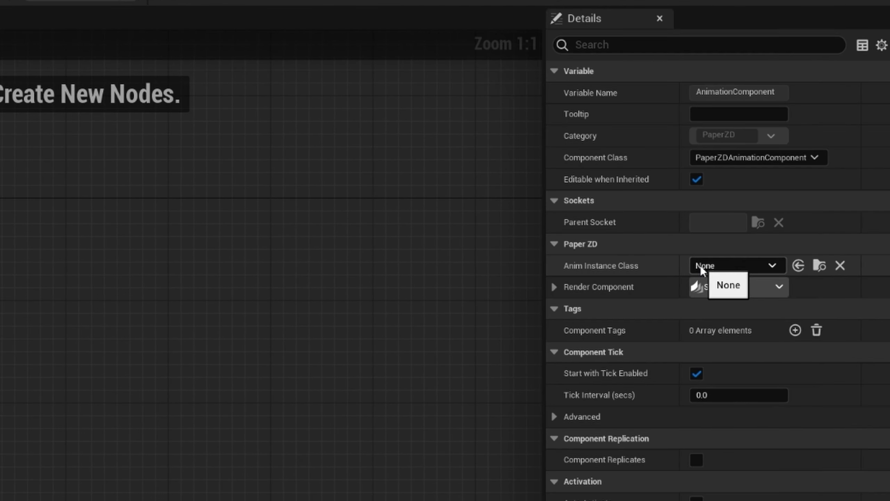
click(700, 266)
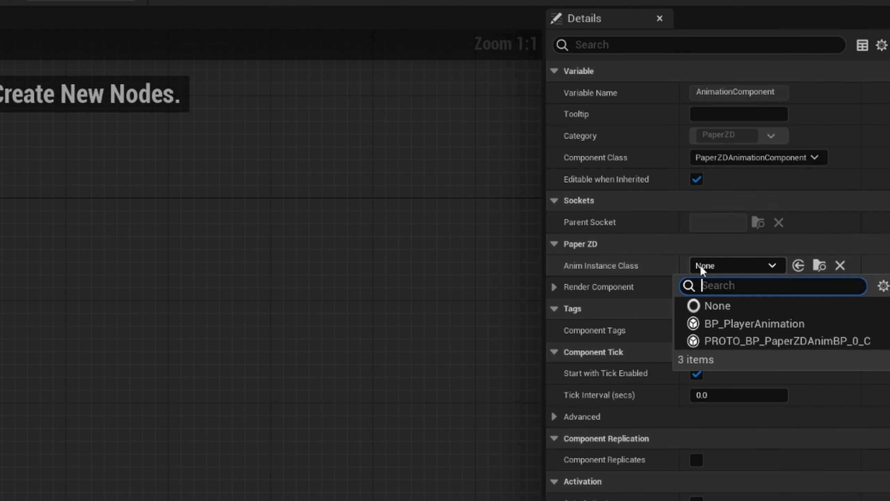
click(750, 326)
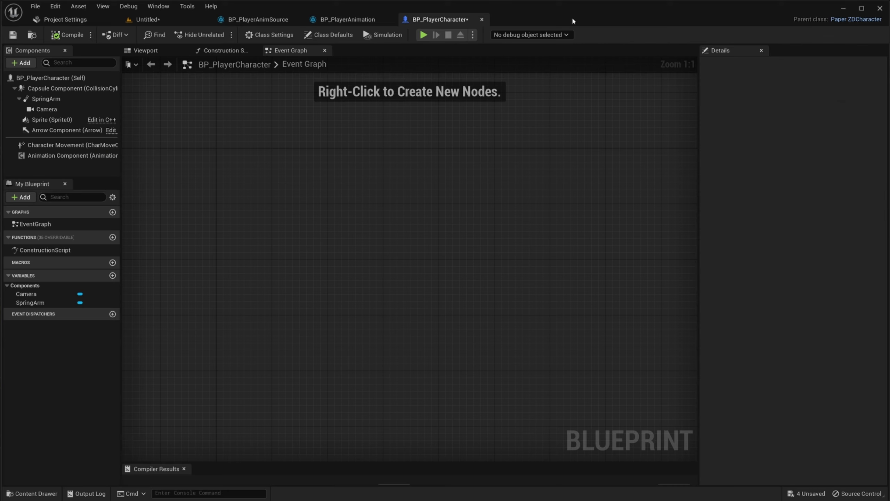
Step: On Event BeginPlay, cast Get Player Controller to PlayerController
right_click(303, 157)
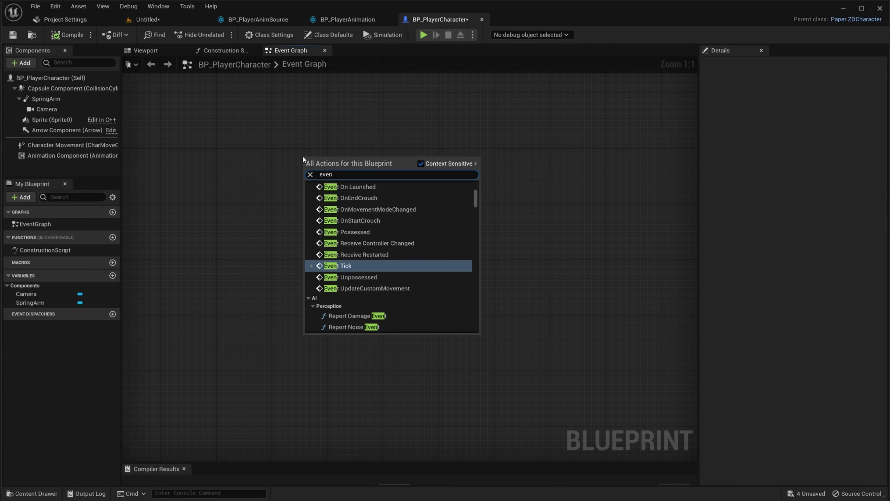
text(event beg)
key(Return)
mouse_move(338, 162)
mouse_down()
mouse_move(254, 156)
mouse_move(337, 167)
mouse_up()
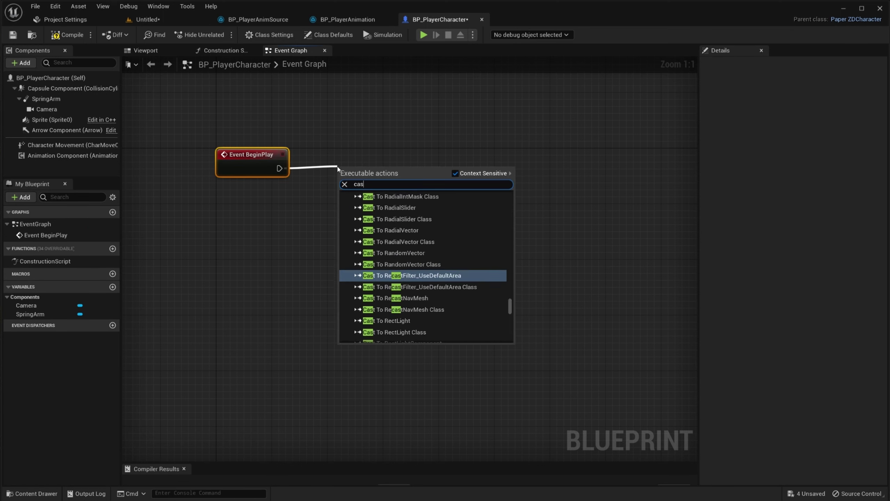
text(cast to player contro)
key(Return)
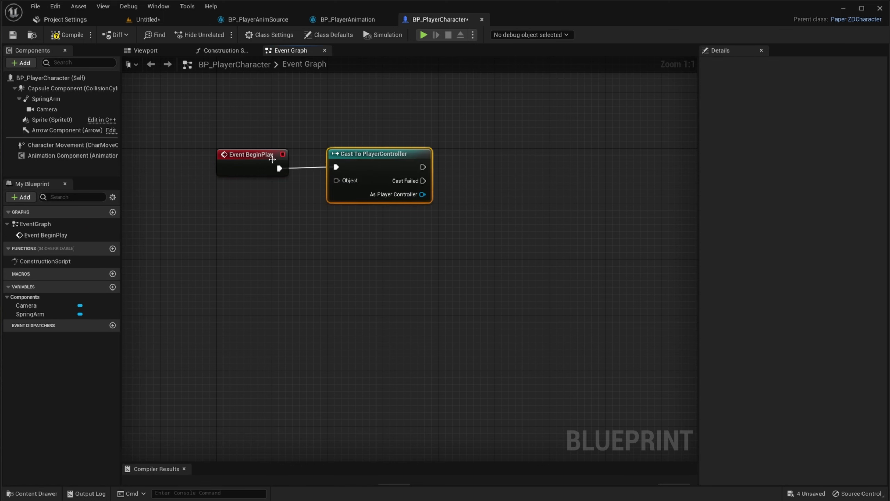
drag(300, 205, 300, 204)
text(get player contro)
key(Return)
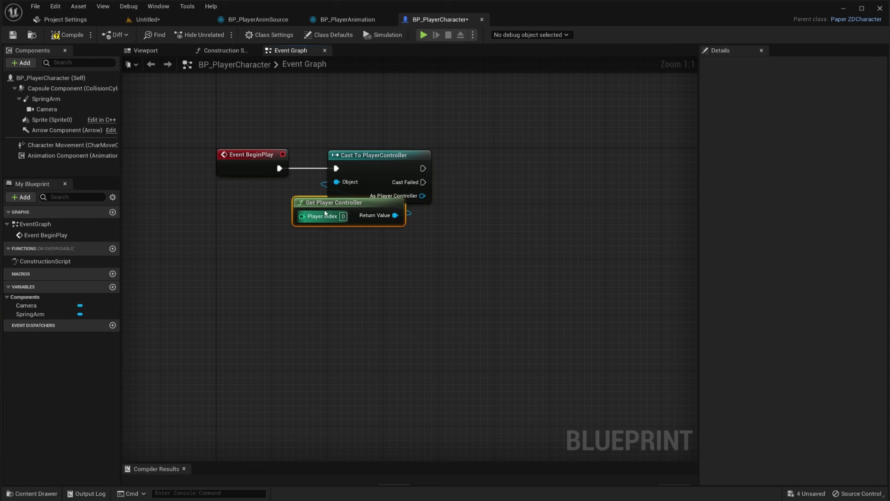
Step: Get the Enhanced Input Local Player Subsystem from the controller and add an Is Valid check
right_drag(471, 172, 371, 170)
drag(321, 193, 367, 211)
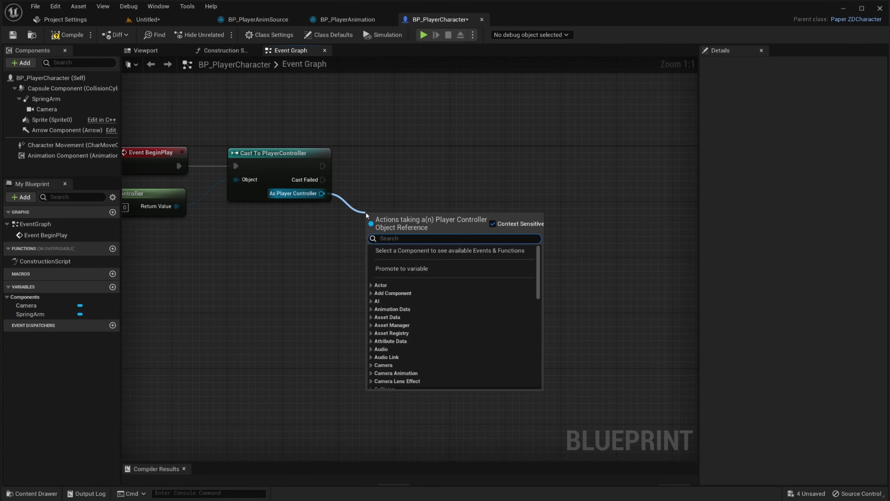
text(enhan)
click(468, 267)
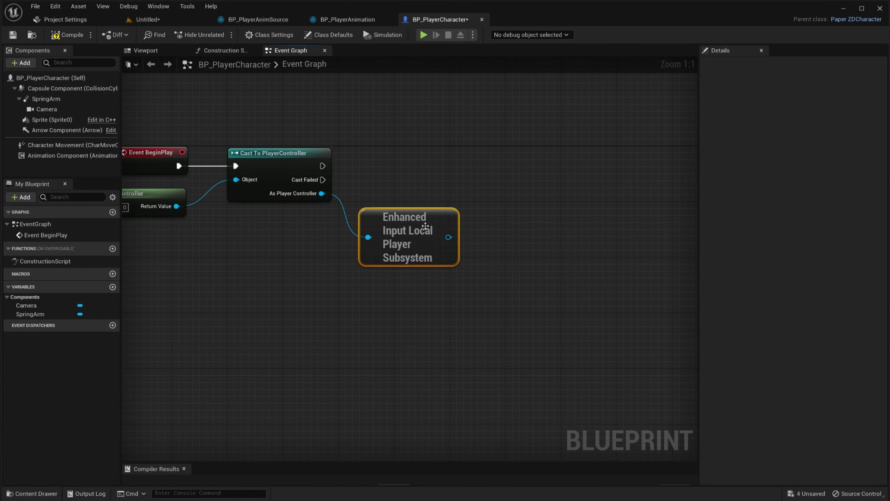
drag(435, 224, 461, 174)
text(is vali)
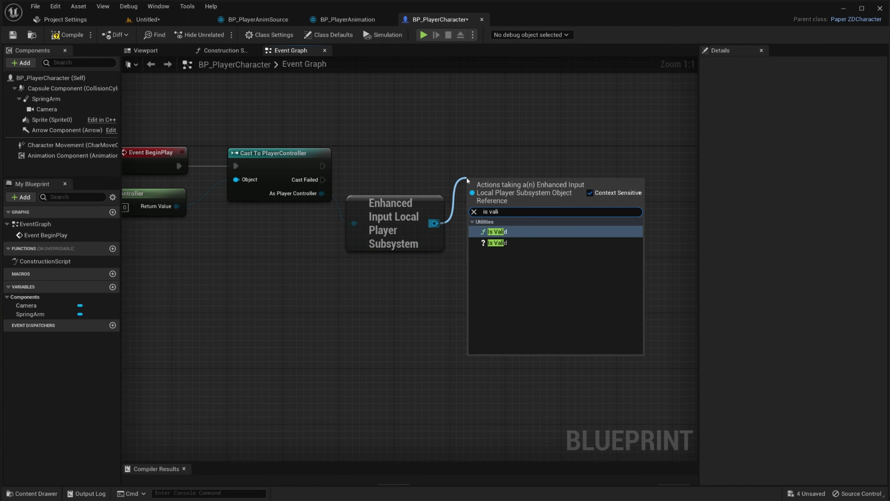
key(Return)
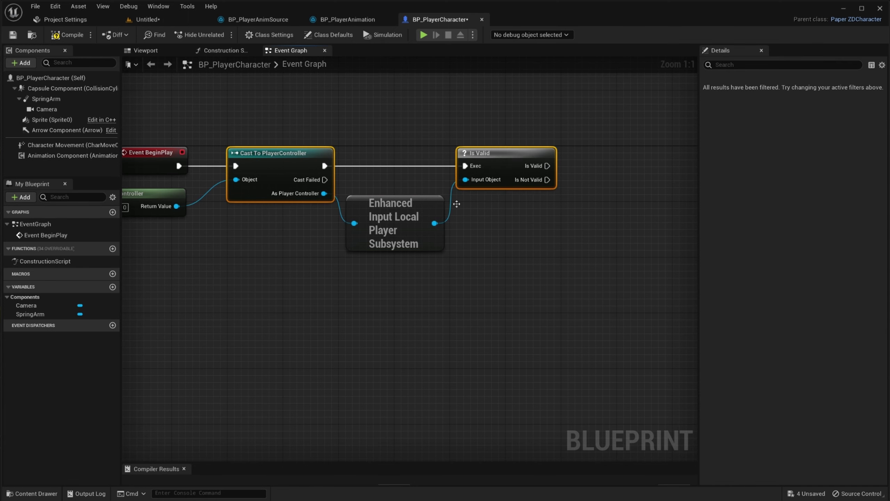
Step: After Is Valid, add an Add Mapping Context node assigned IMC_PlayerCharacter
right_drag(457, 203, 271, 195)
drag(248, 214, 363, 218)
text(input mapping)
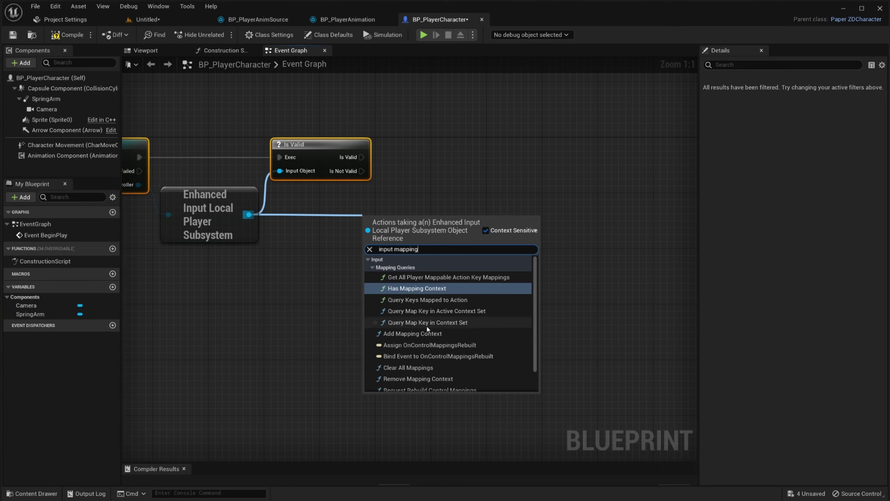
click(413, 333)
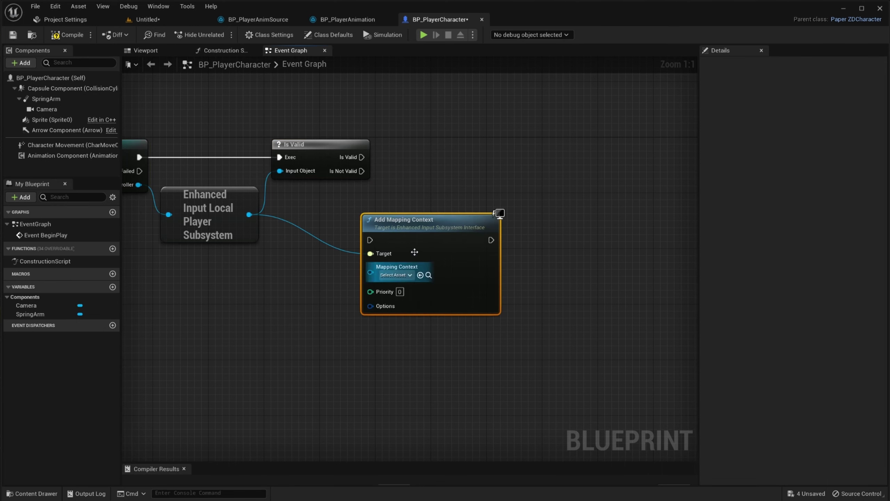
drag(418, 218, 450, 136)
drag(362, 157, 389, 157)
click(432, 191)
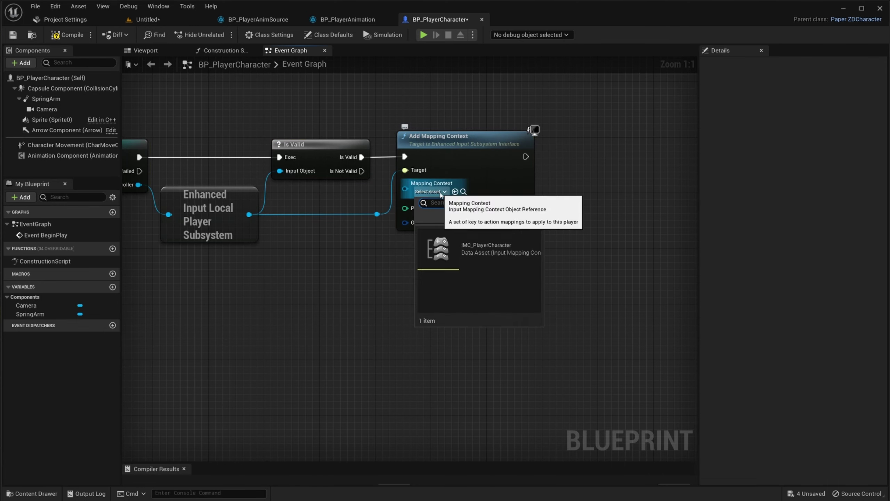
click(445, 292)
right_drag(446, 308, 190, 238)
text(IA_)
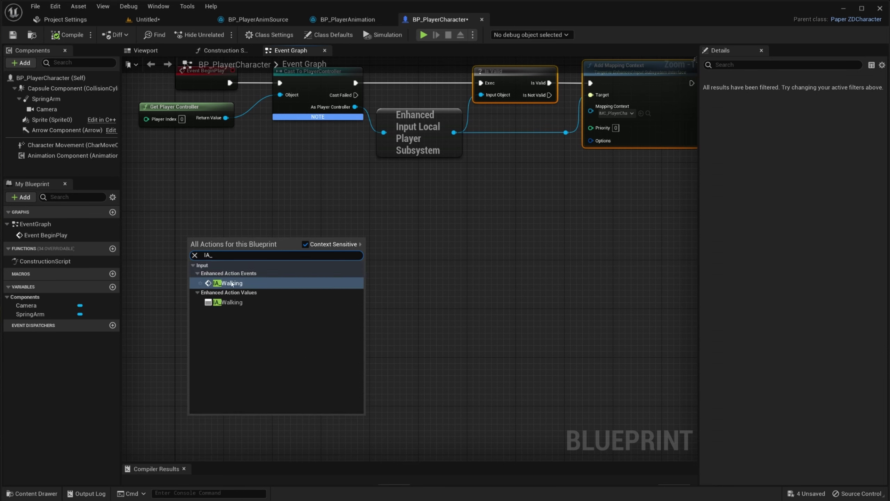
Step: Add the IA_Walking event driving Add Movement Input from Triggered and its Action Value
click(231, 282)
drag(398, 231, 404, 230)
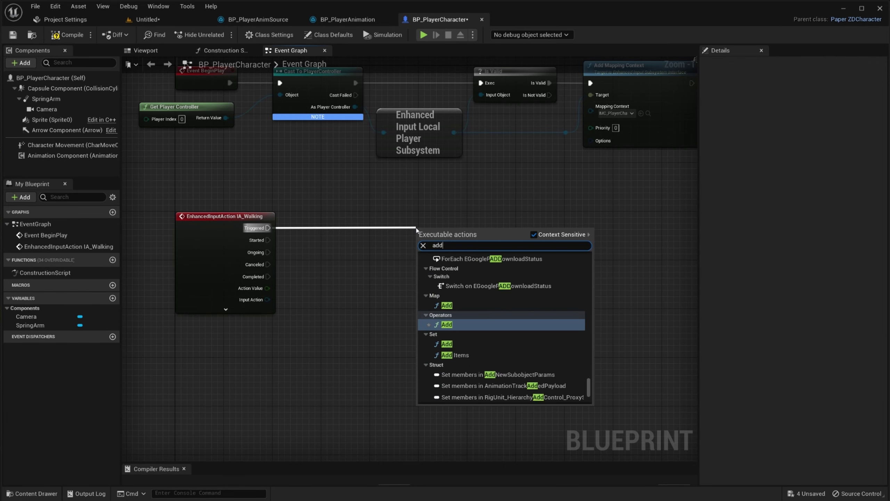
text(add movement)
click(487, 448)
click(346, 291)
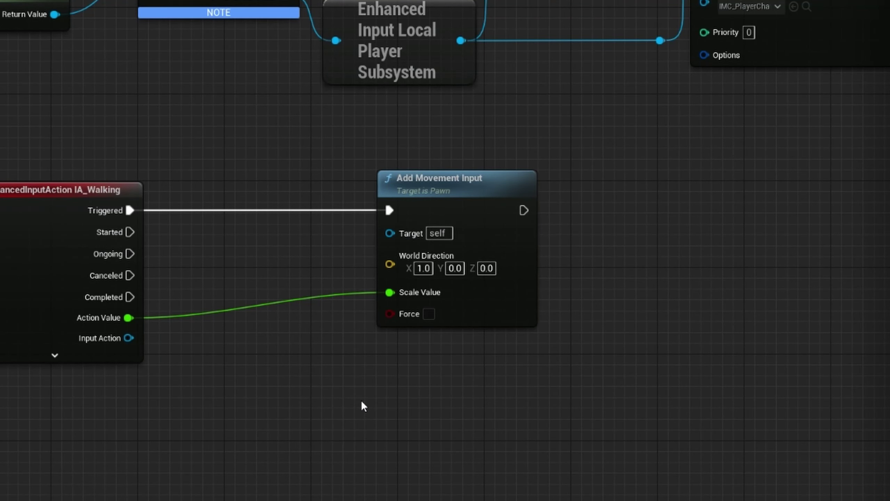
Step: Add Event Tick calling a new Update Player Rotation custom event that leads into Compare Float
right_click(204, 189)
text(event tick)
key(Return)
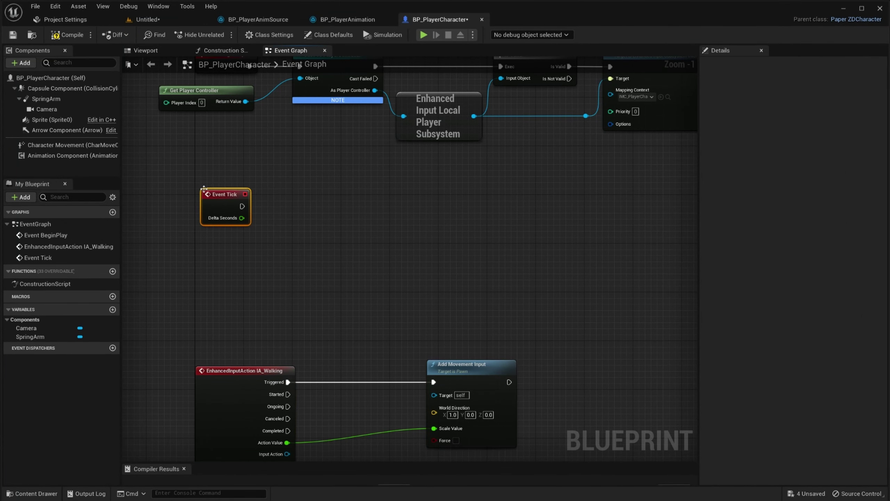
right_click(197, 264)
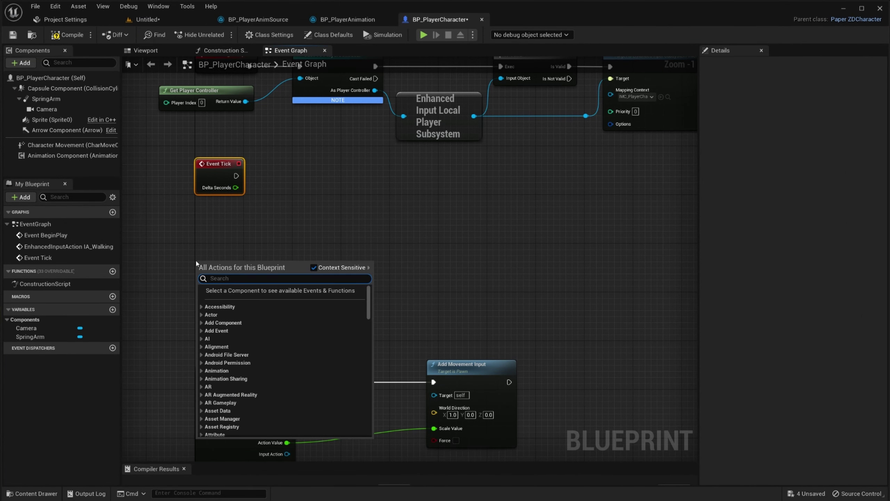
text(custom)
key(Return)
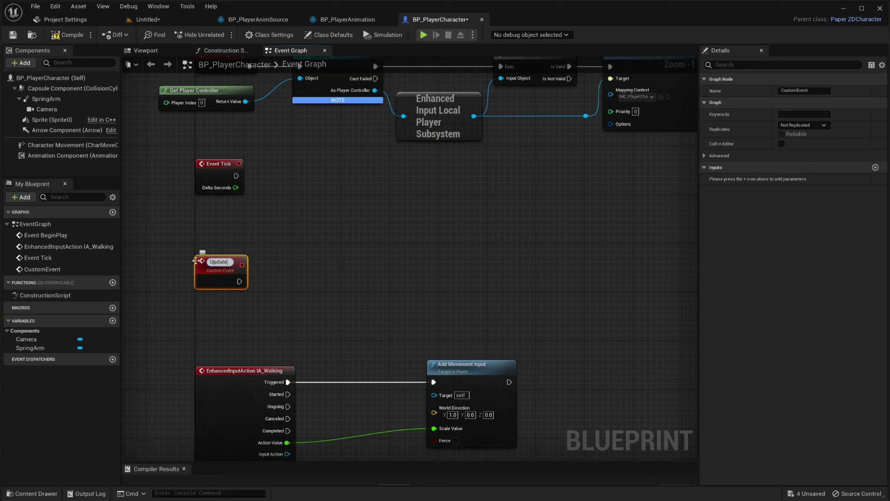
drag(197, 260, 210, 223)
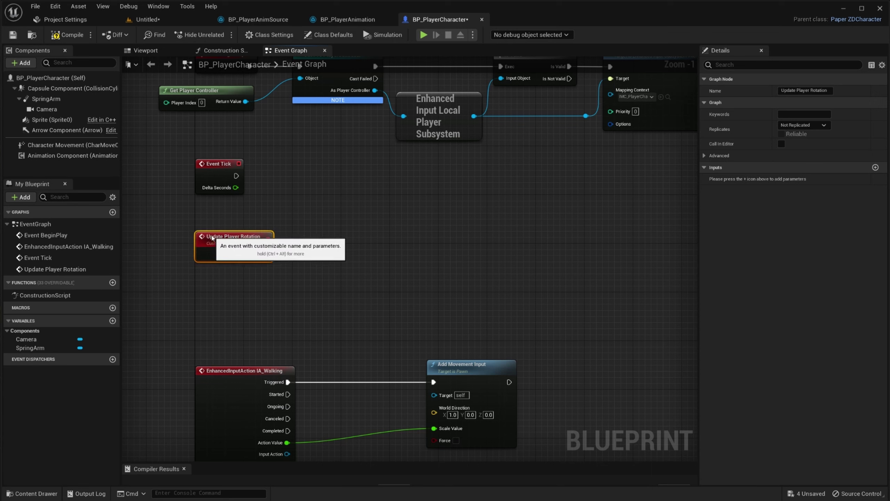
drag(237, 176, 271, 178)
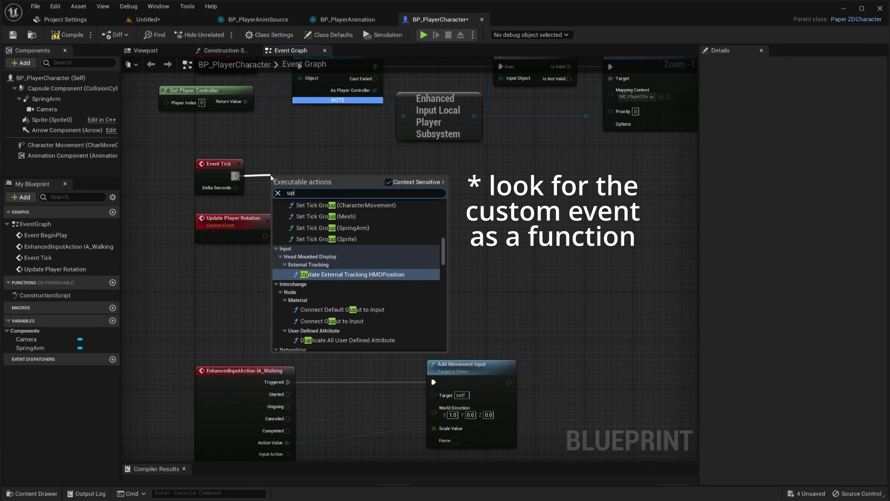
text(update player)
click(327, 210)
right_drag(230, 209, 212, 165)
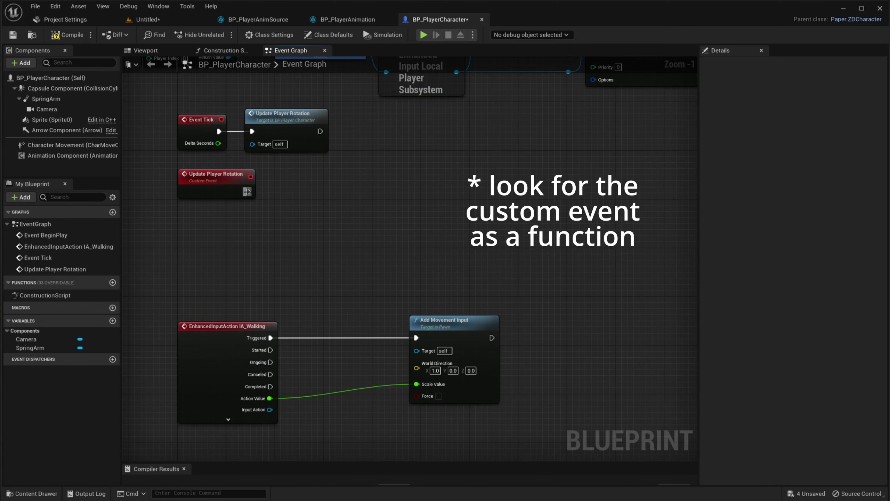
drag(248, 191, 388, 188)
text(compare)
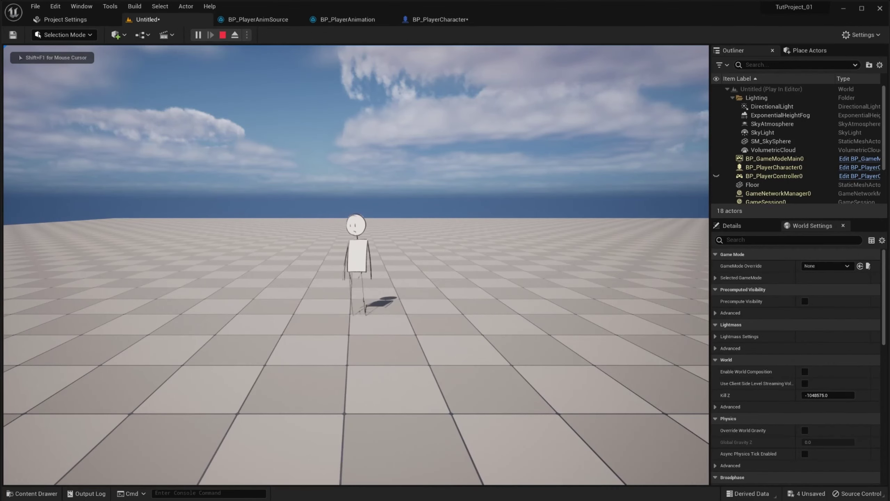
text(w)
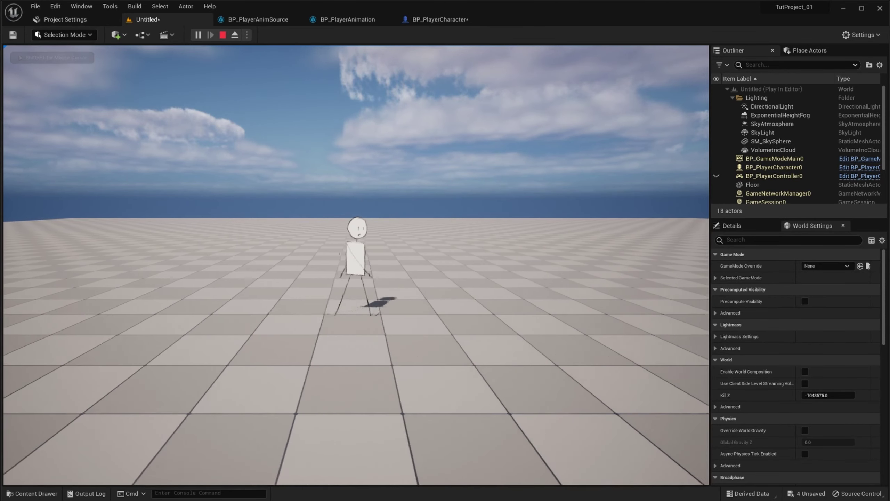
text(et rel)
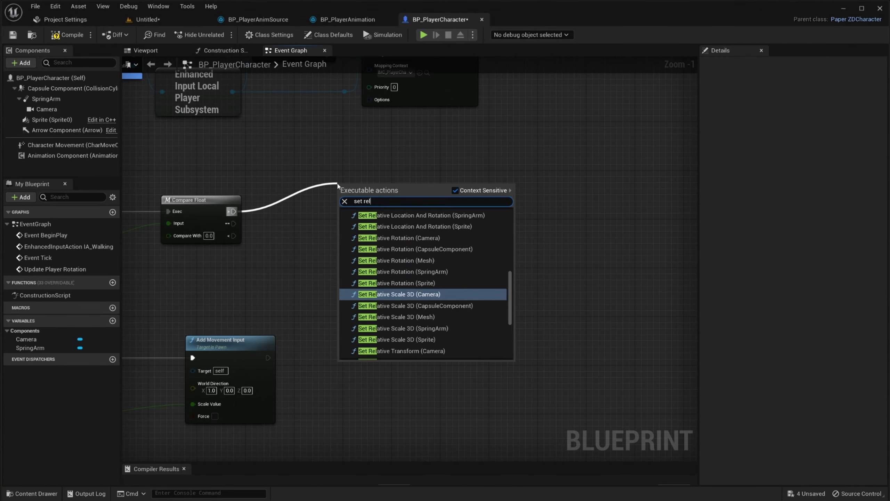
text(ative rotat)
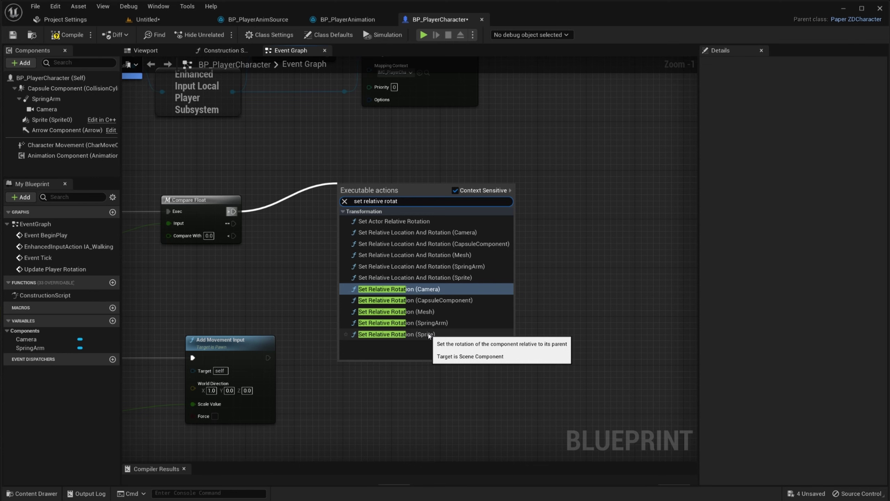
Step: Branch Compare Float into two Sprite Set Relative Rotation nodes sharing one getter, one with Z 180
click(429, 335)
drag(376, 178, 376, 152)
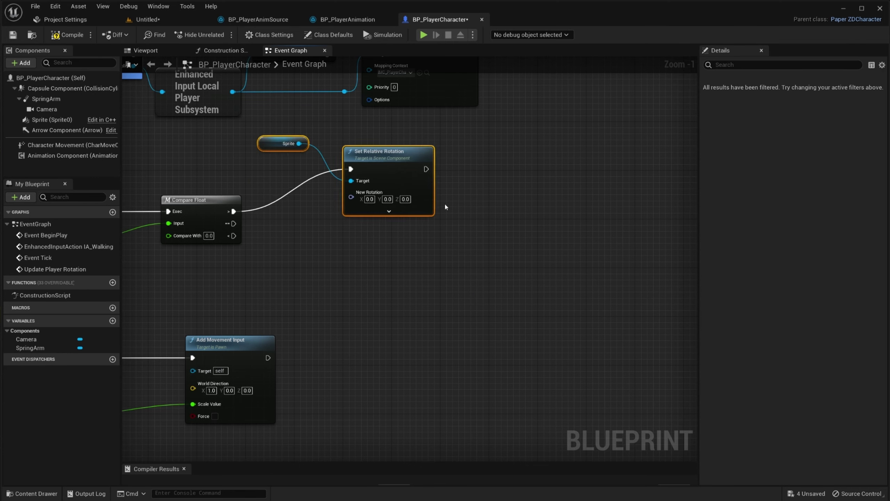
key(ctrl+v)
click(285, 249)
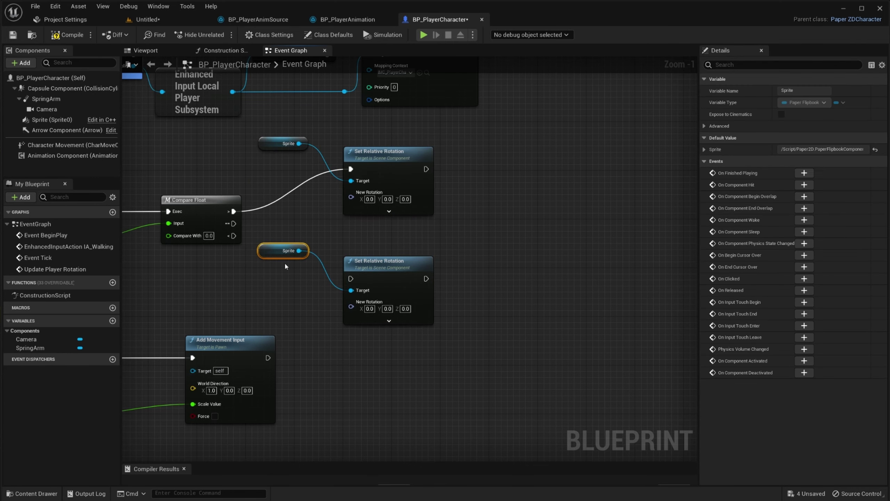
key(Delete)
drag(270, 144, 269, 227)
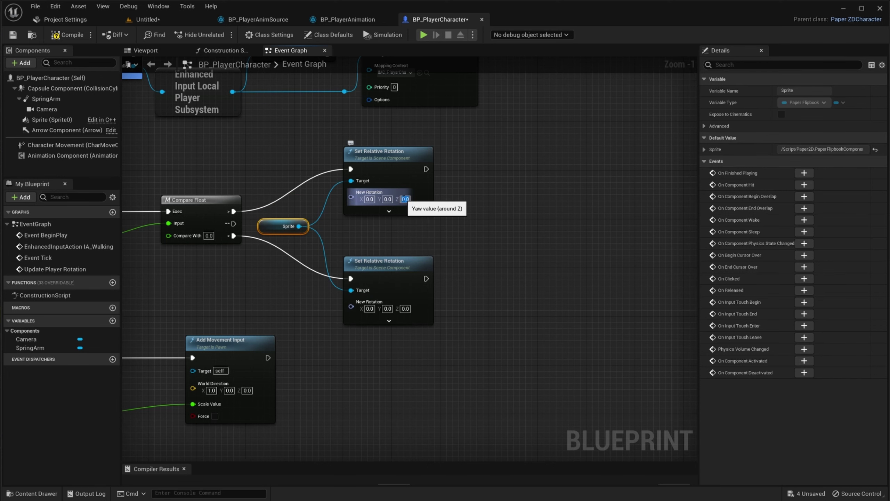
click(482, 196)
scroll(337, 270, down, 4)
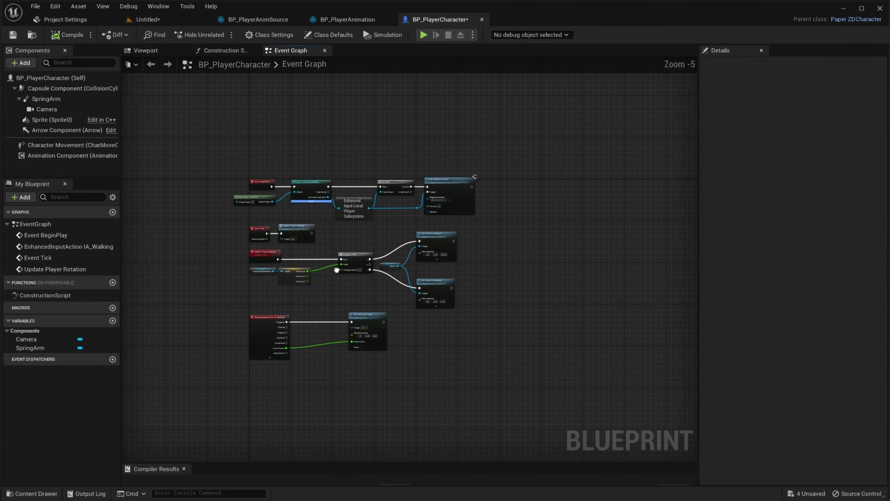
Step: Play the Untitled level and walk the stick figure forward with the W key
click(143, 19)
click(198, 34)
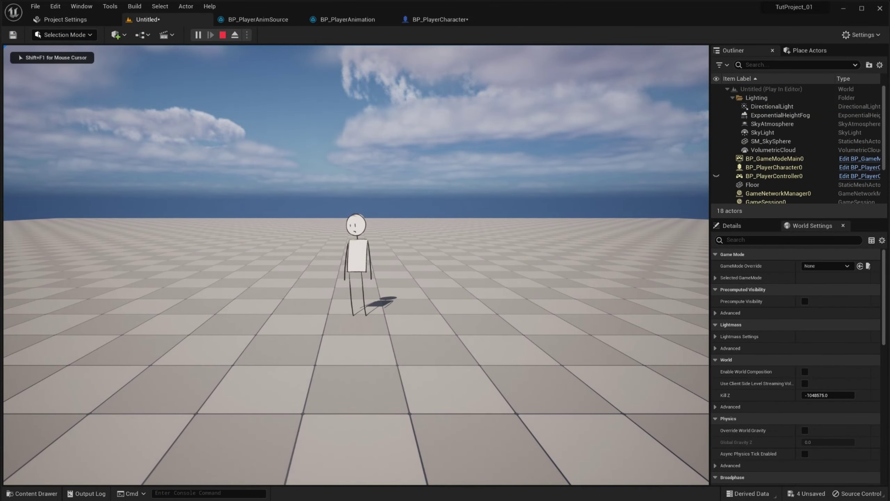
key(w)
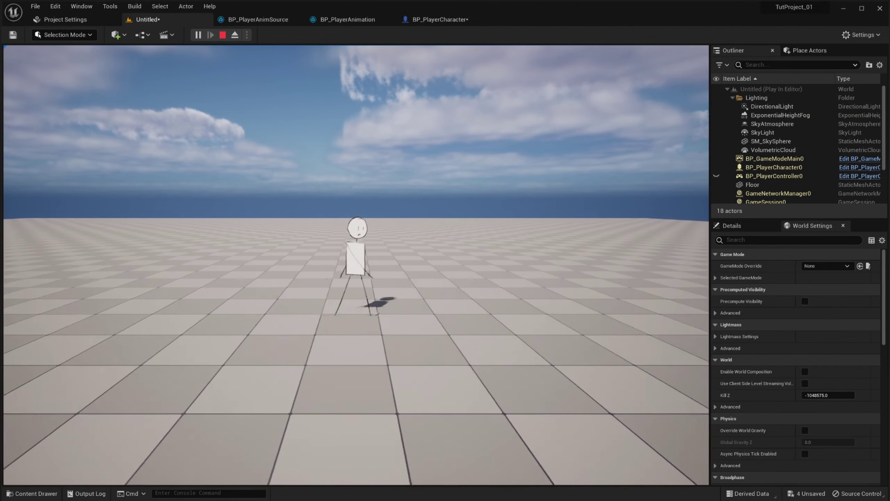